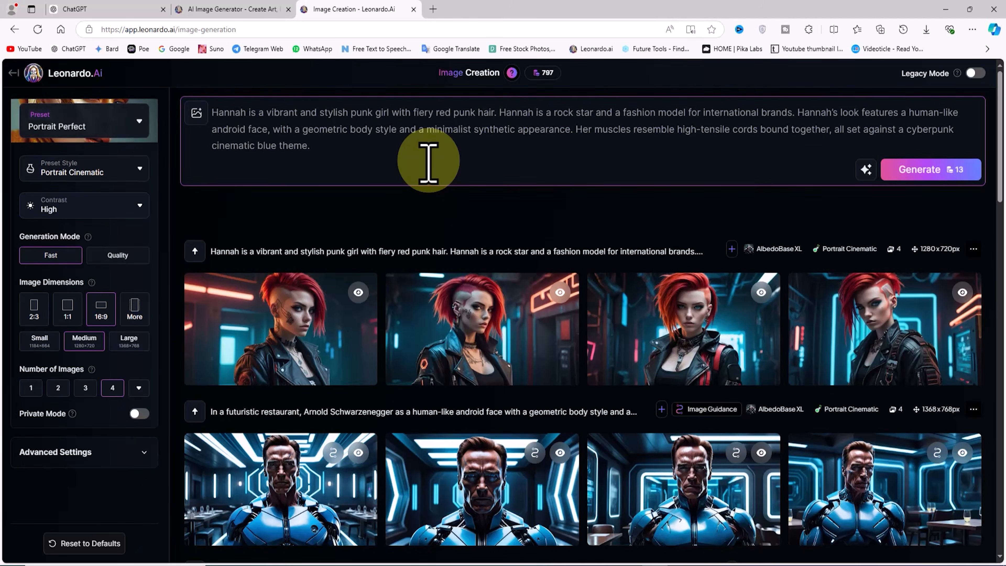
Examine the available presets, the Preset Style options and the Contrast levels for the image generation.
left_click(138, 119)
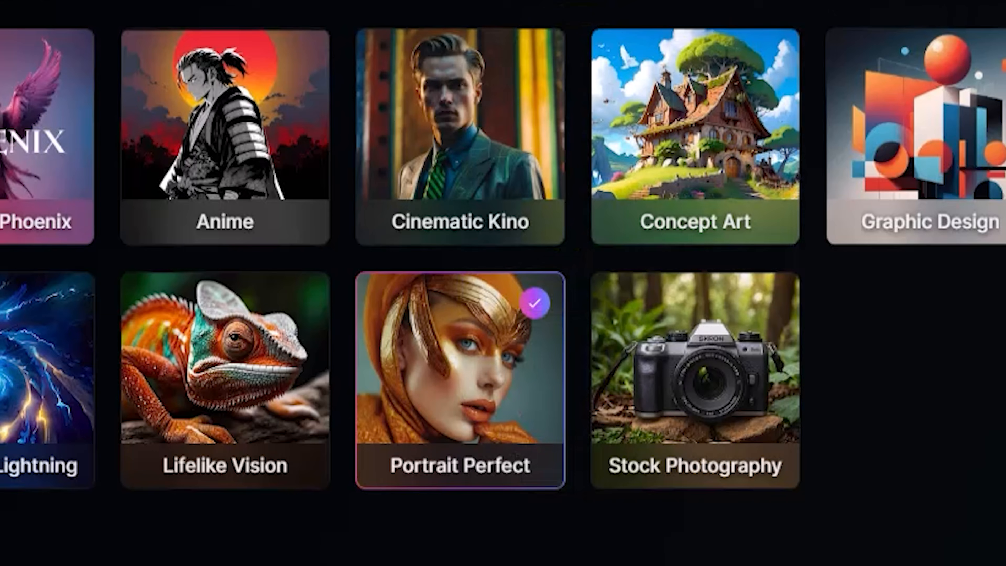
left_click(745, 99)
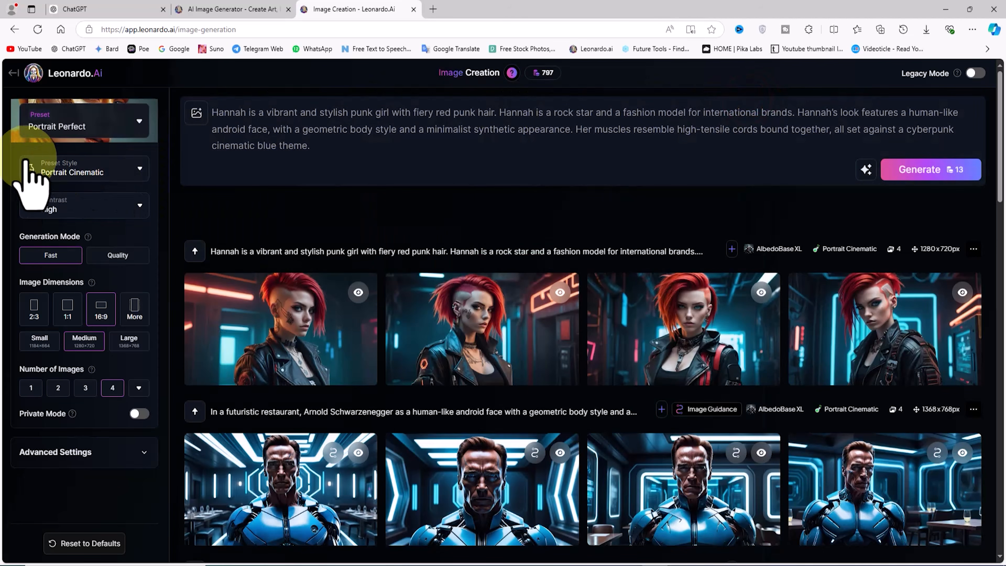
left_click(143, 167)
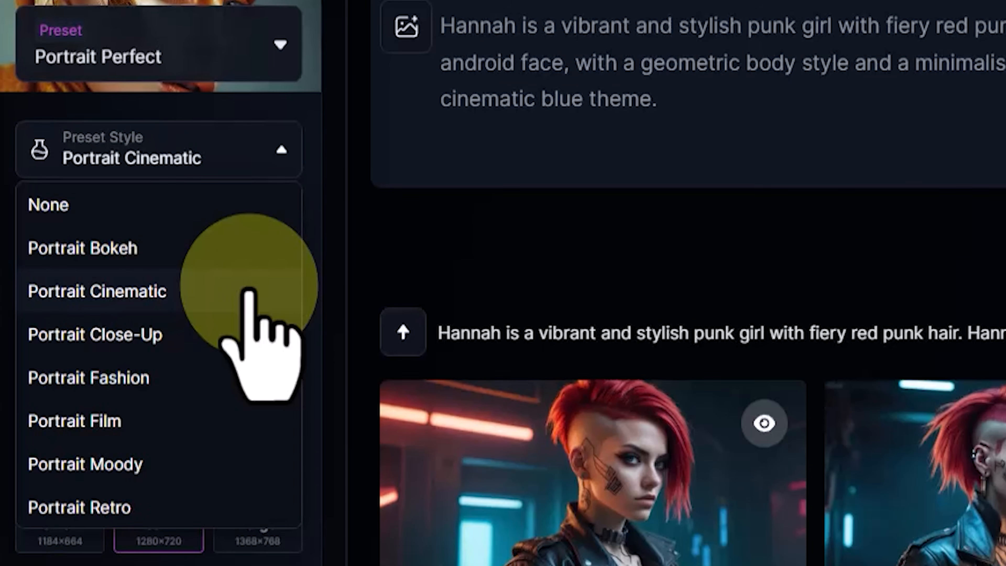
left_click(126, 232)
left_click(266, 220)
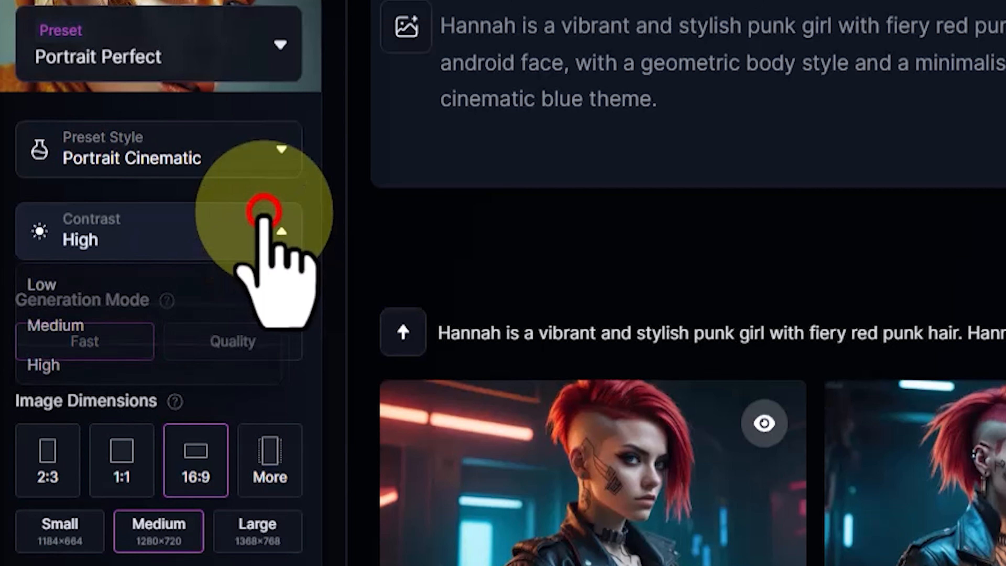
left_click(283, 228)
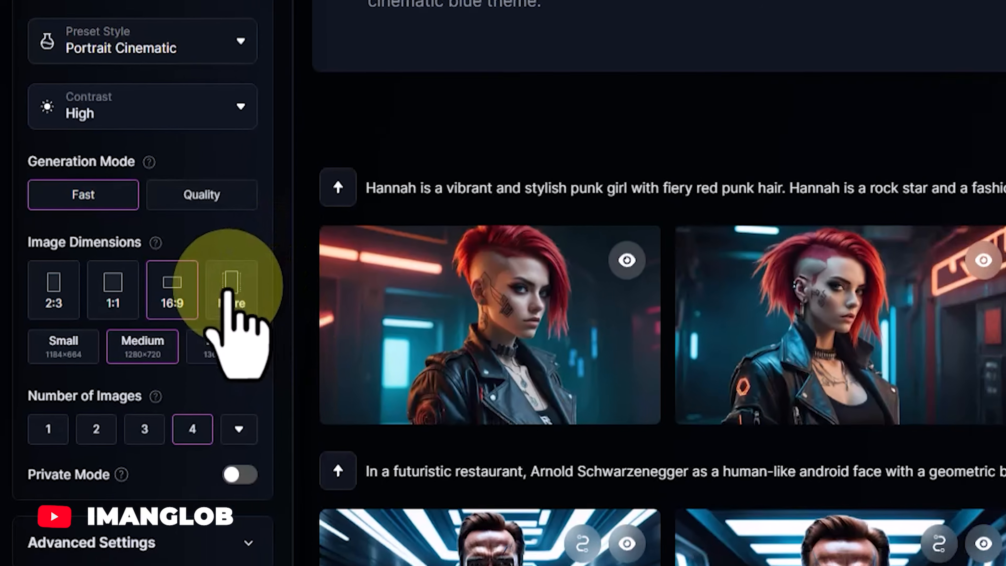
Try the 1:1 aspect ratio and the Large size, and restore the image dimensions to 16:9 at Medium.
left_click(350, 278)
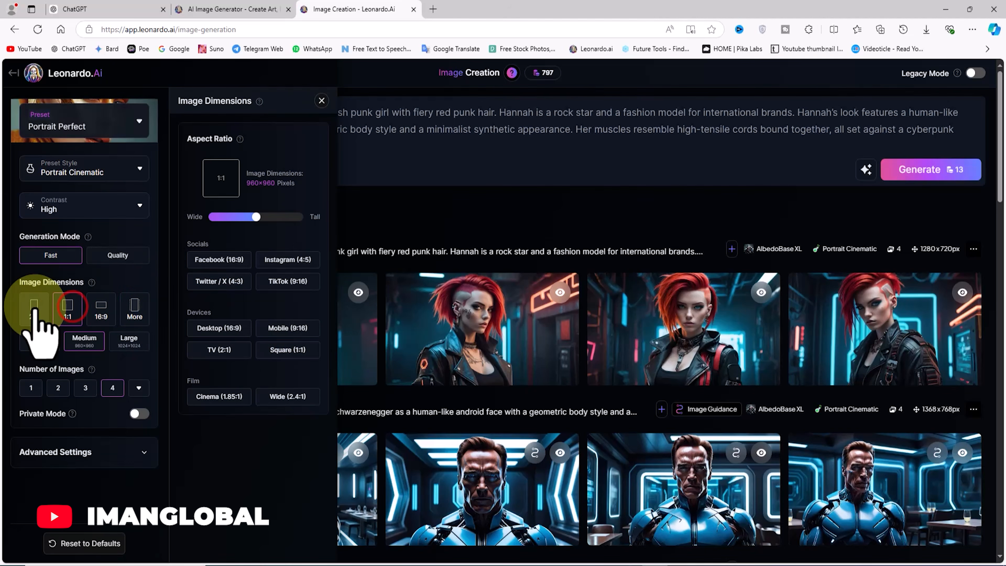
left_click(68, 310)
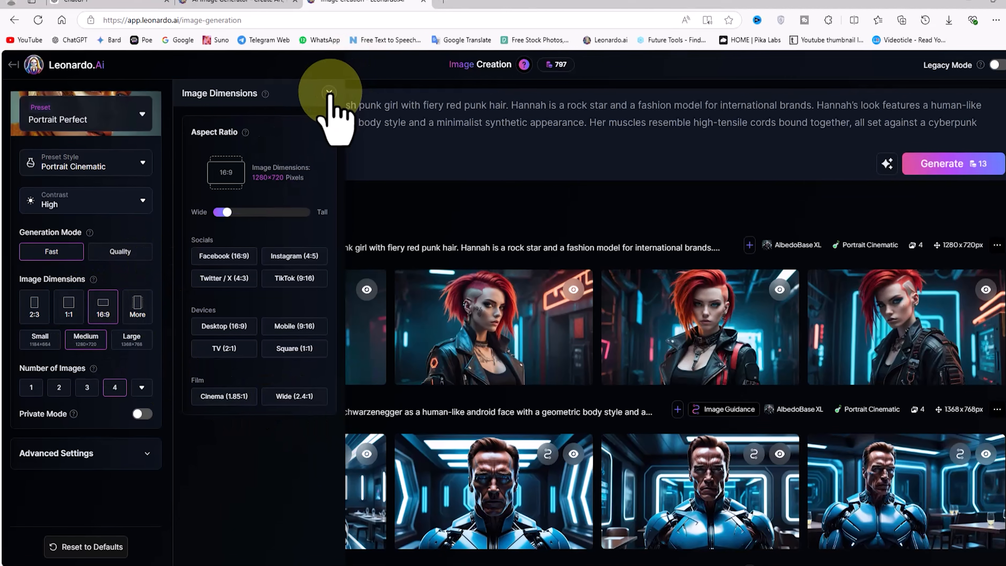
left_click(322, 102)
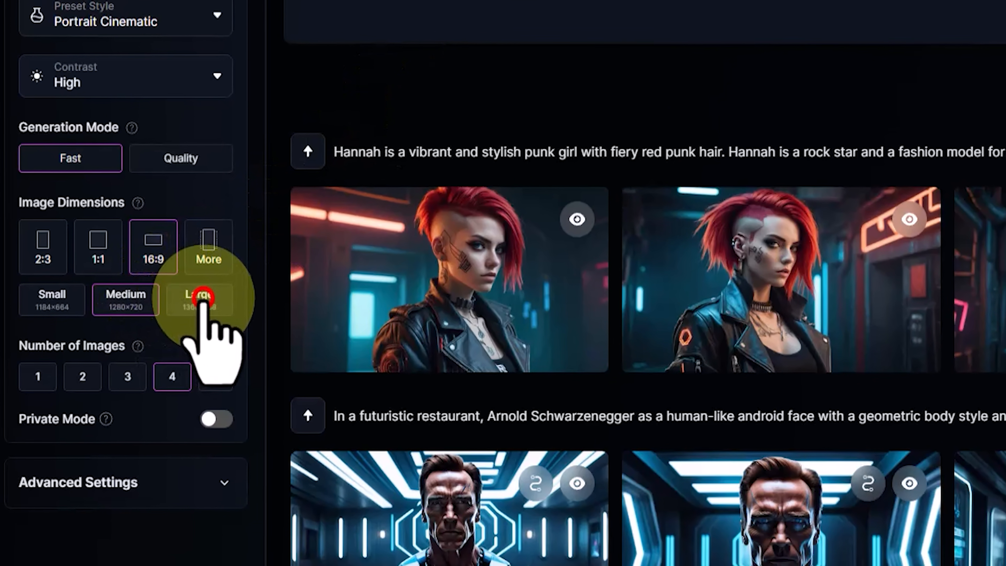
left_click(170, 315)
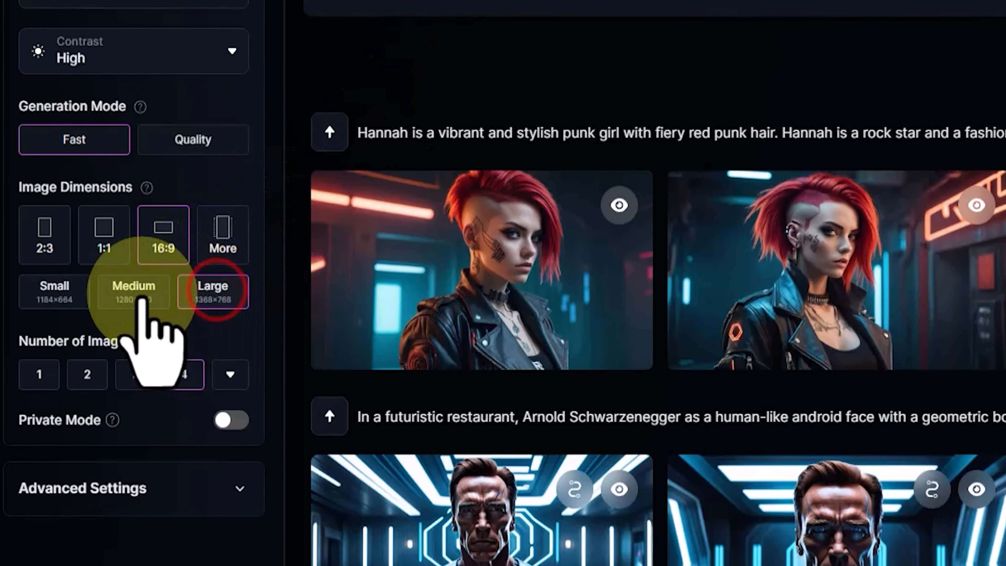
left_click(147, 286)
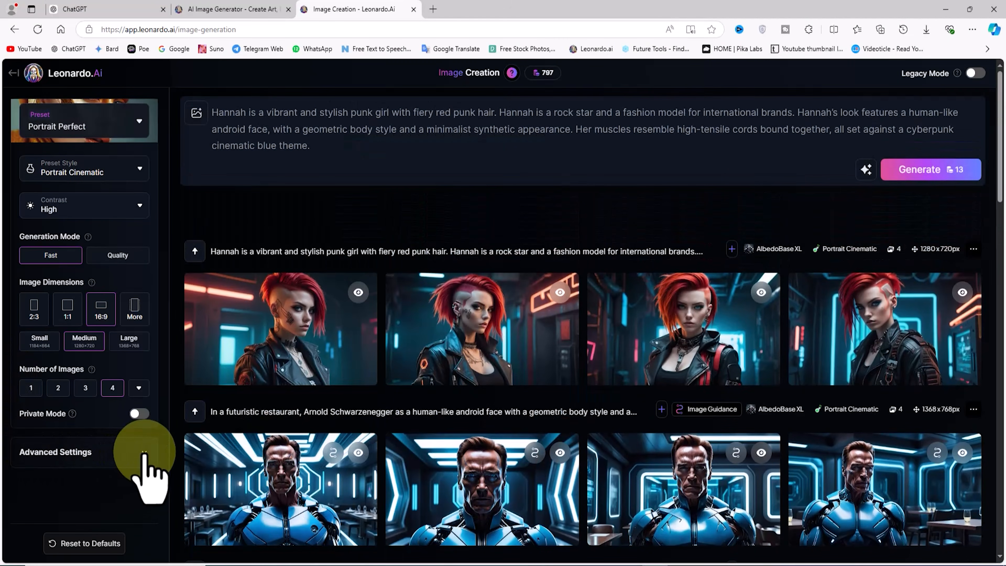
Set the generation model to Leonardo Vision XL in the advanced settings.
left_click(144, 452)
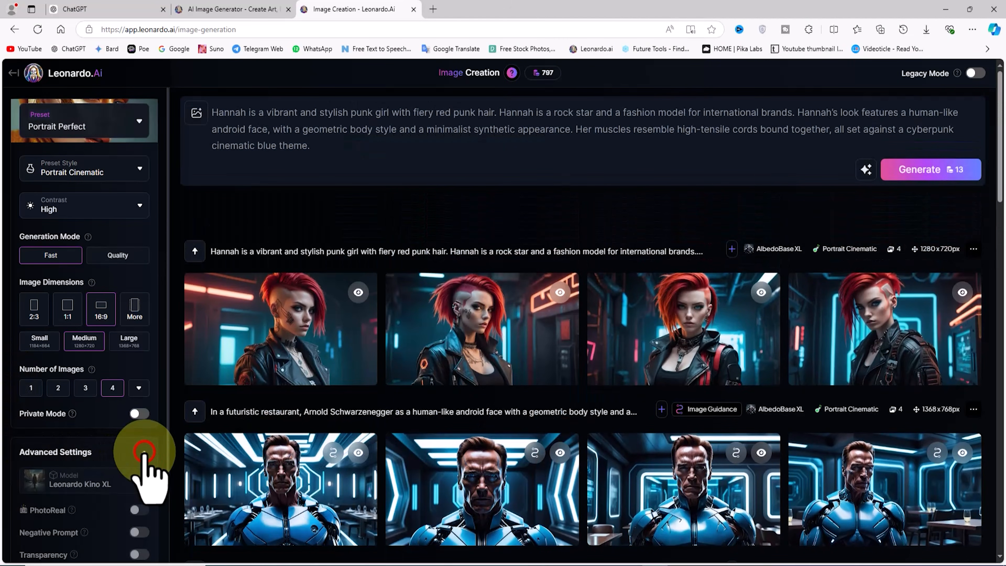
scroll(16, 447, "down", 3)
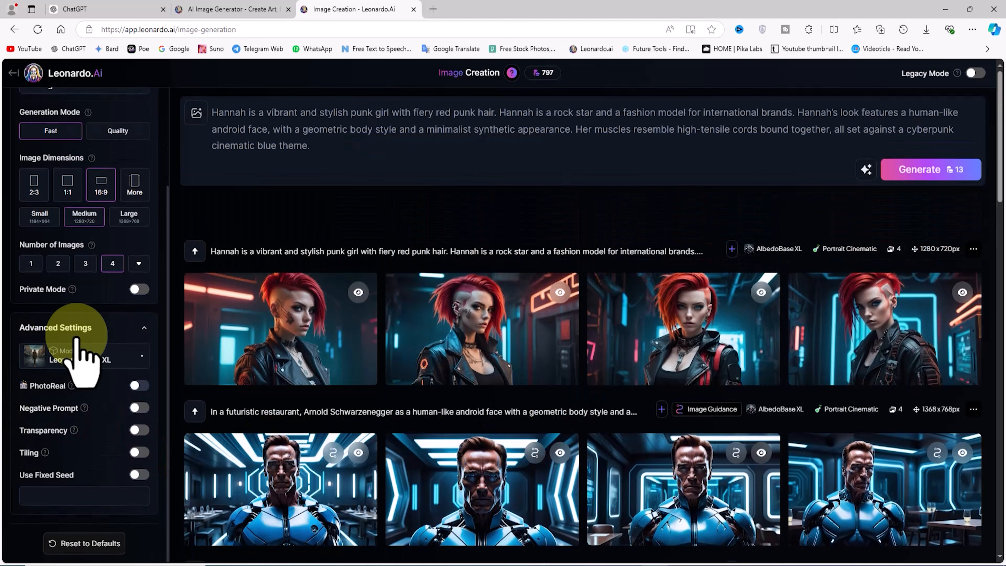
left_click(144, 356)
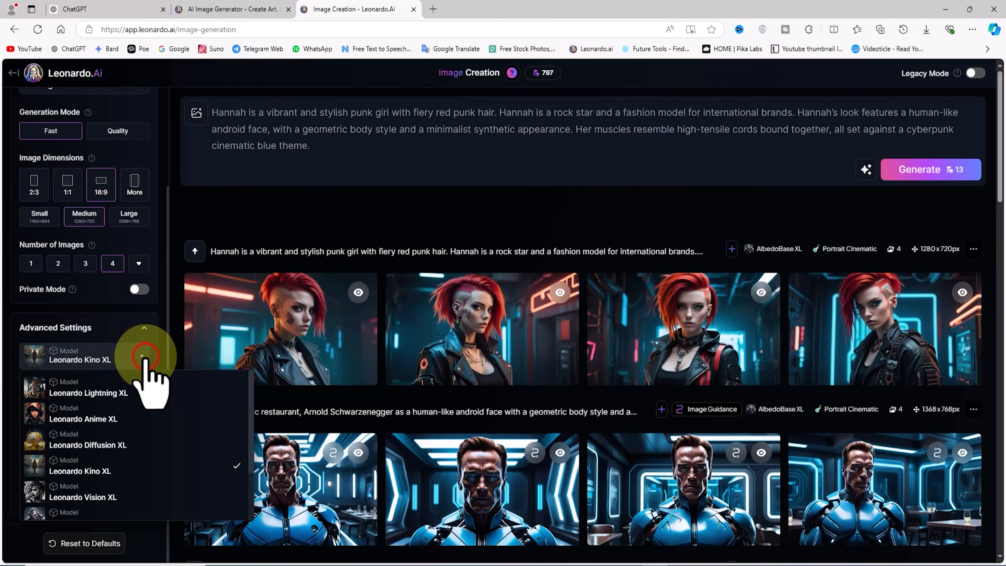
scroll(169, 428, "down", 2)
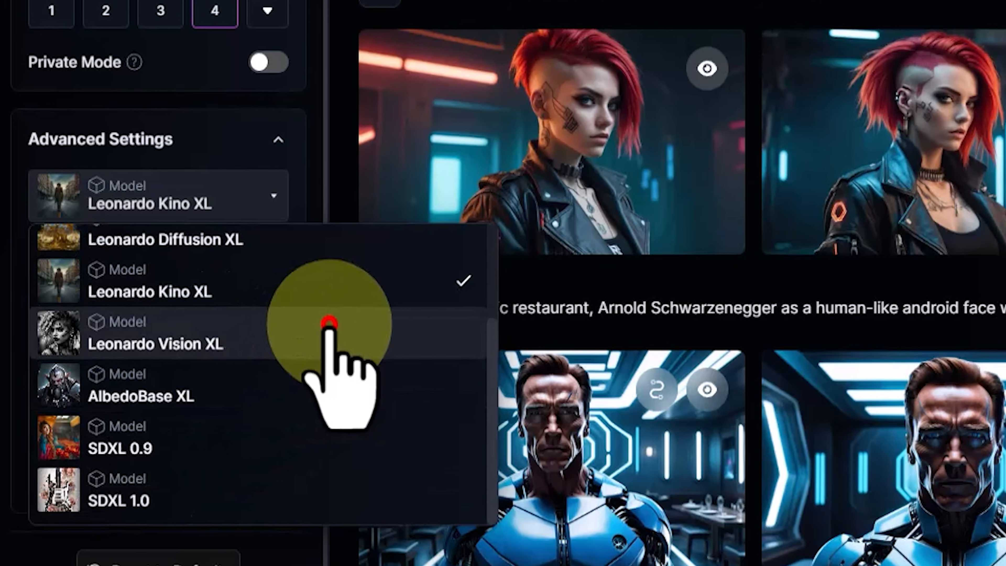
left_click(329, 324)
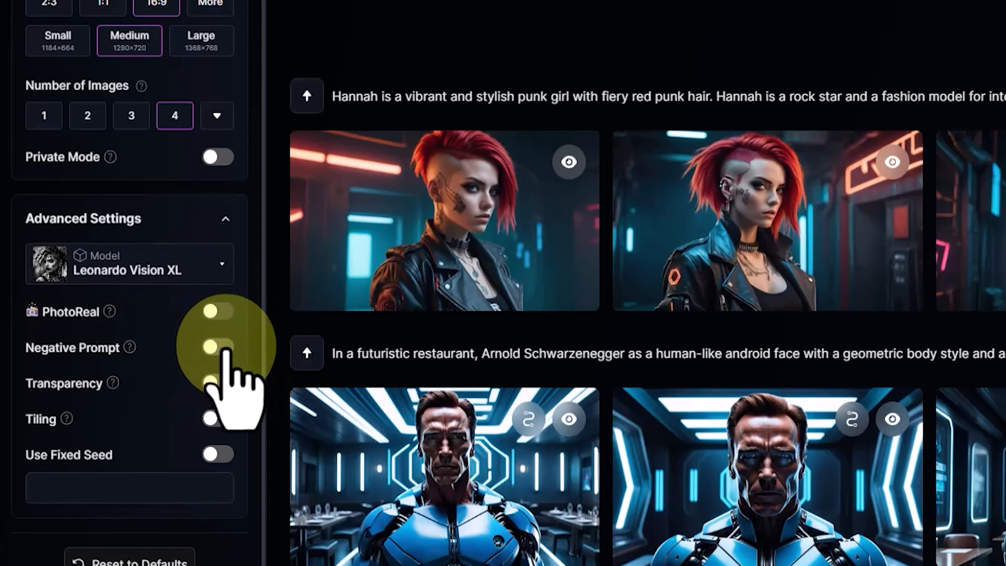
Enable the negative prompt, enter "tattoo" and generate four images of the red-haired punk girl.
left_click(177, 381)
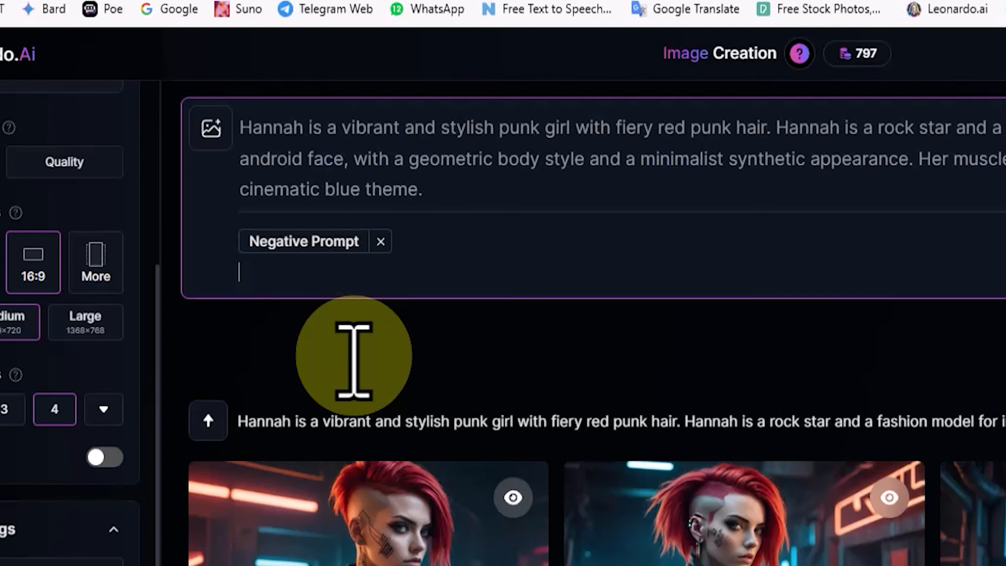
type("tattoo")
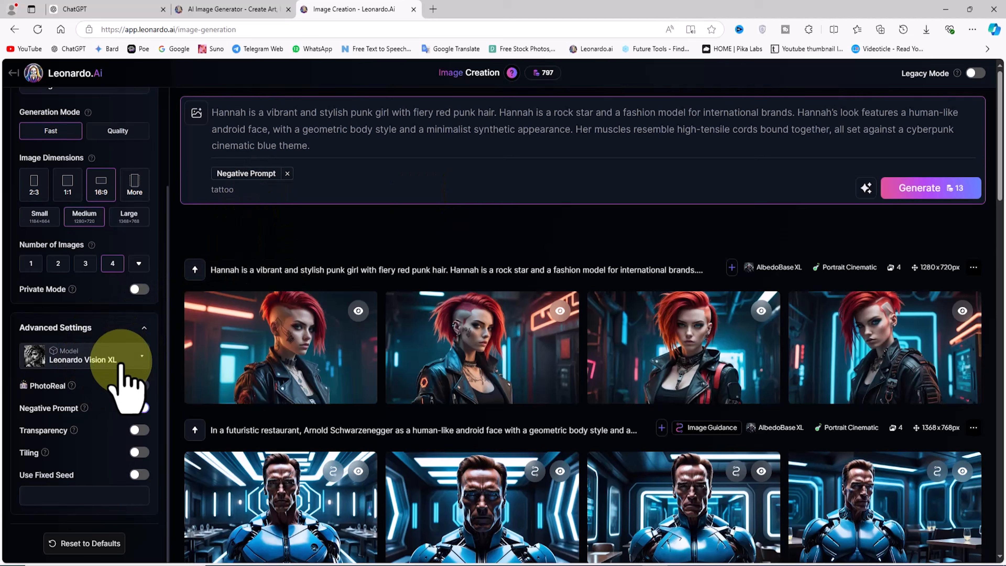
left_click(968, 195)
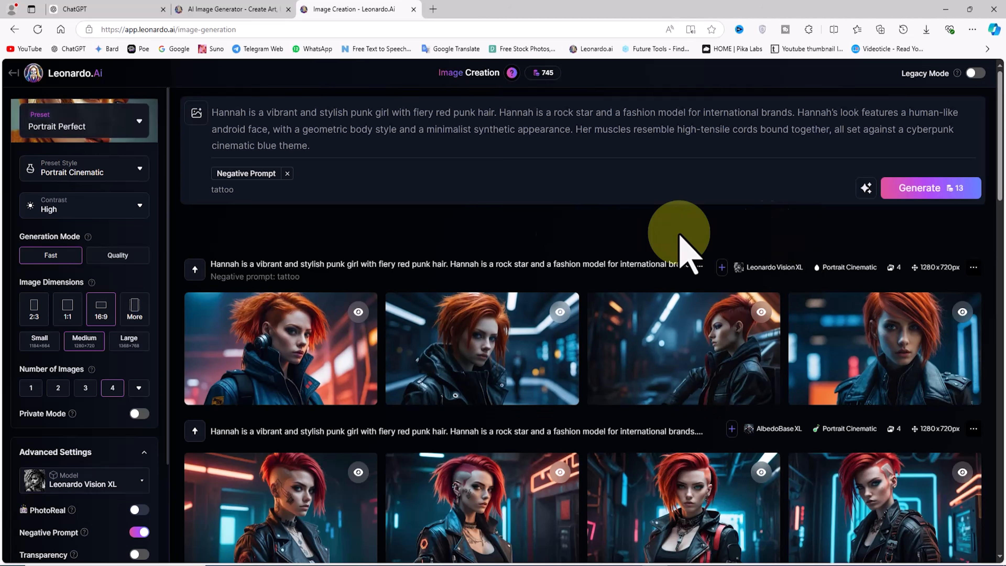
View the four newly generated portraits one by one at full size and close the viewer.
left_click(305, 321)
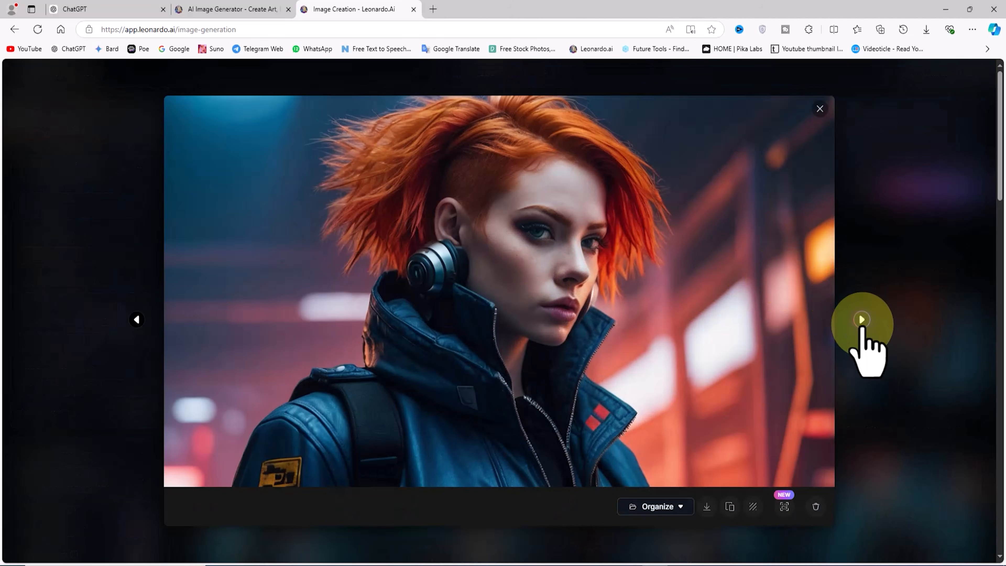
left_click(862, 320)
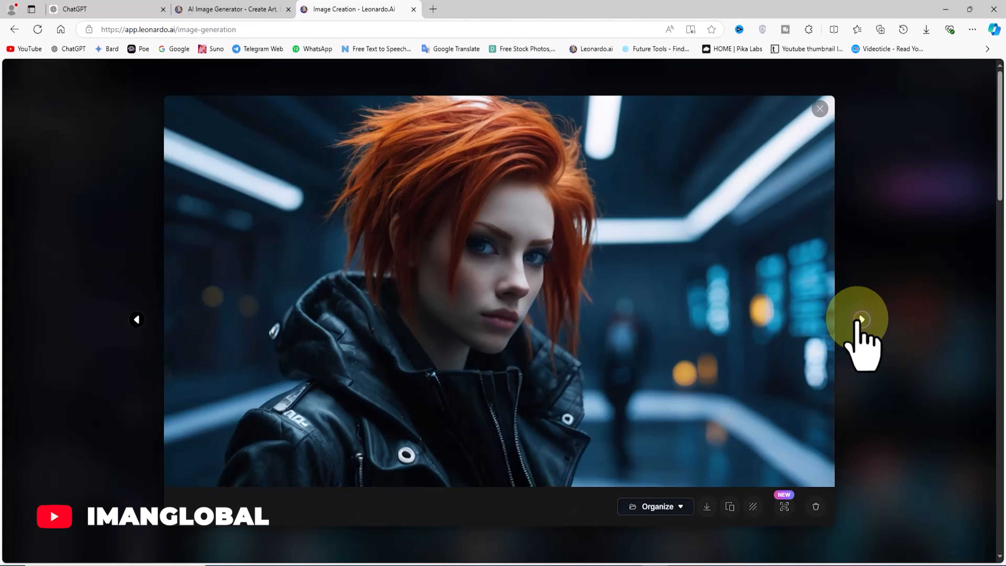
left_click(858, 319)
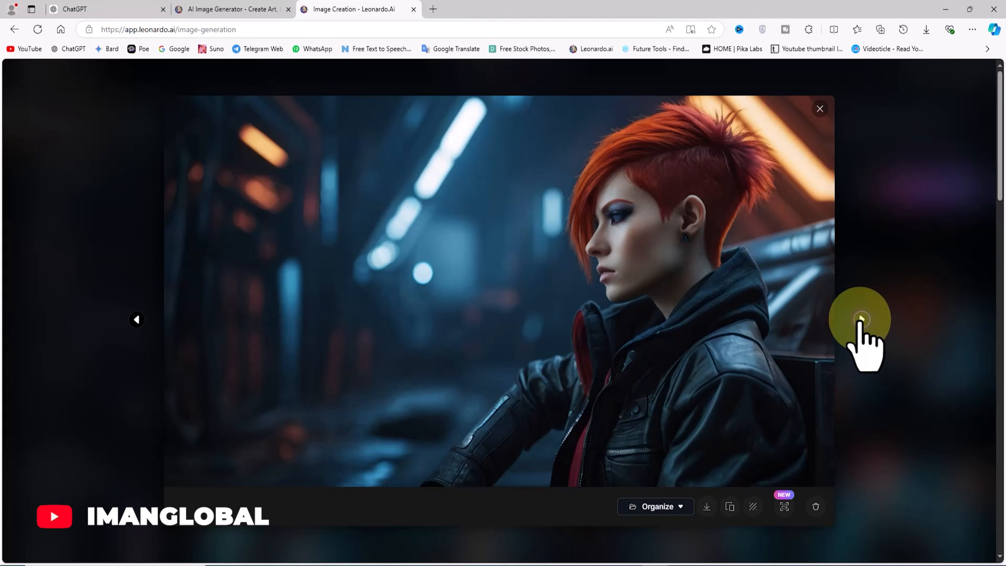
left_click(862, 320)
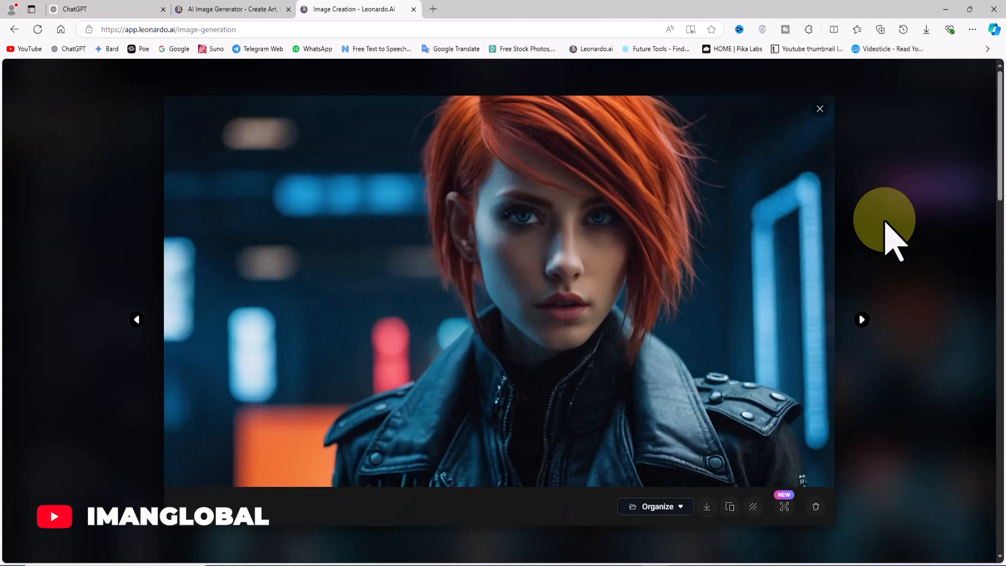
left_click(820, 108)
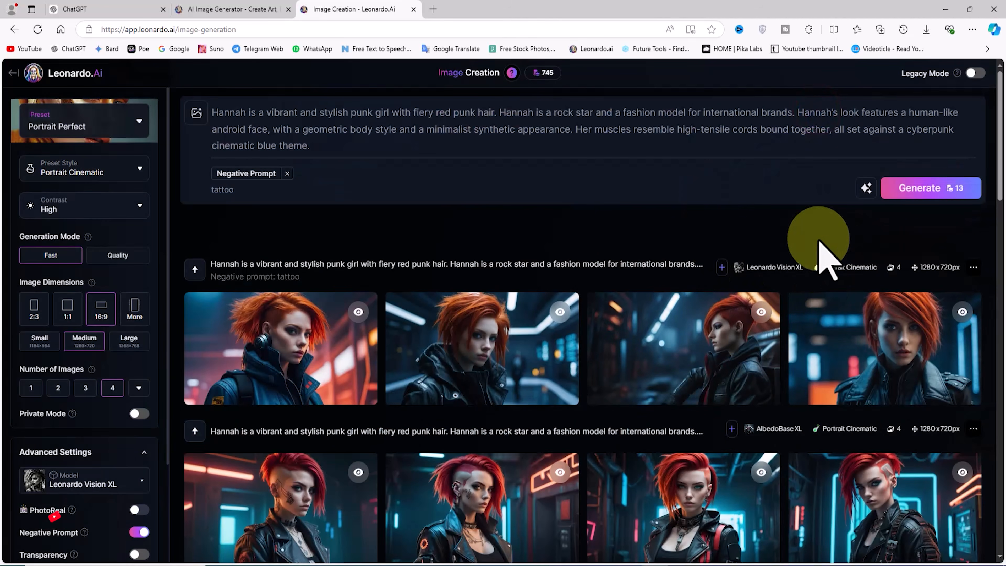
Generate another batch with the same prompt and settings, and compare its portraits with the earlier batches.
left_click(972, 188)
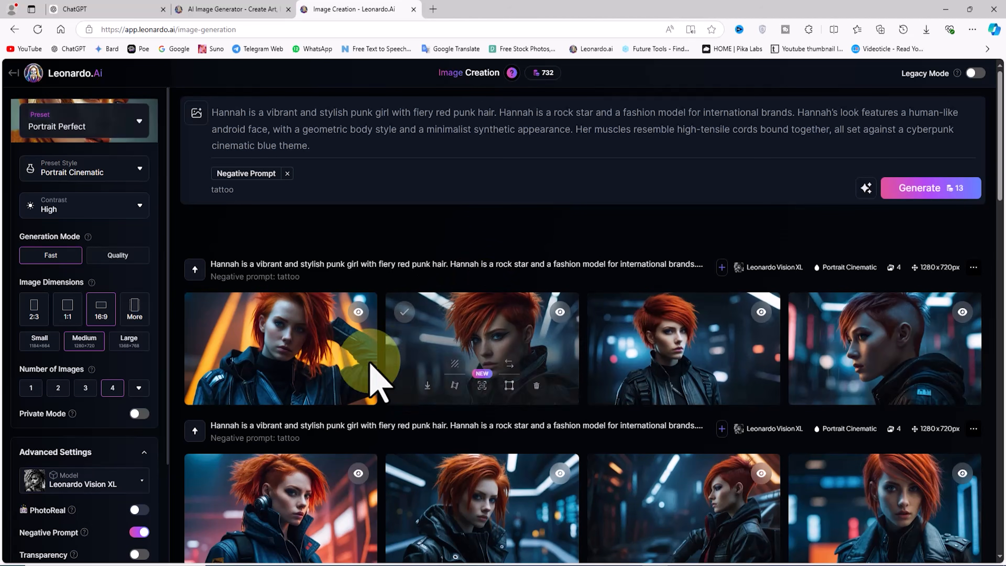
left_click(310, 331)
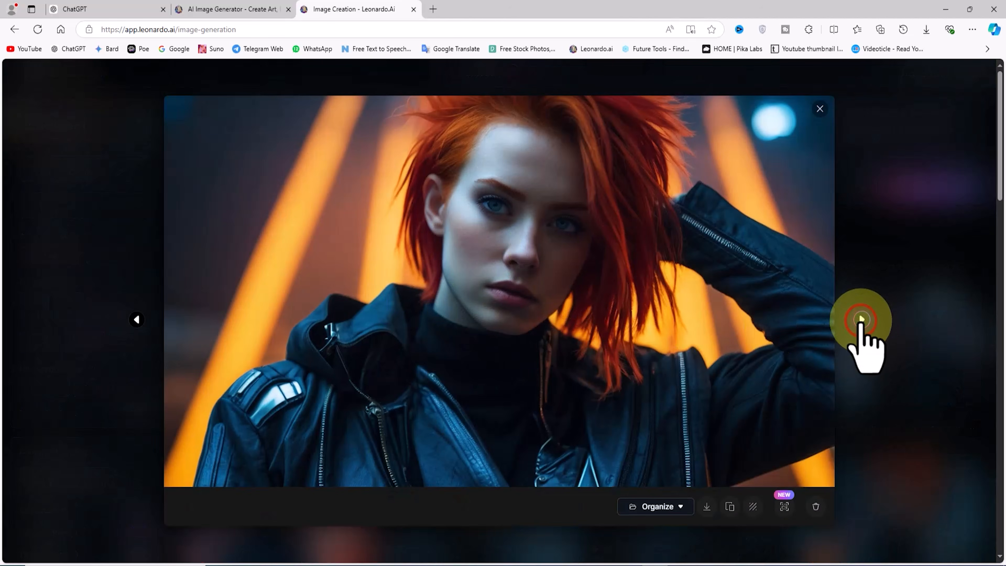
left_click(861, 319)
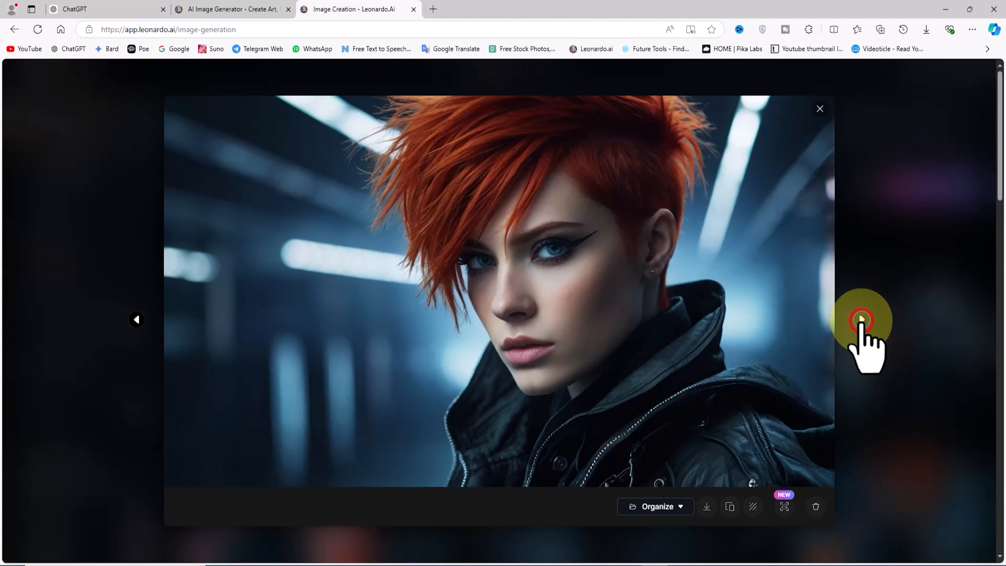
left_click(862, 320)
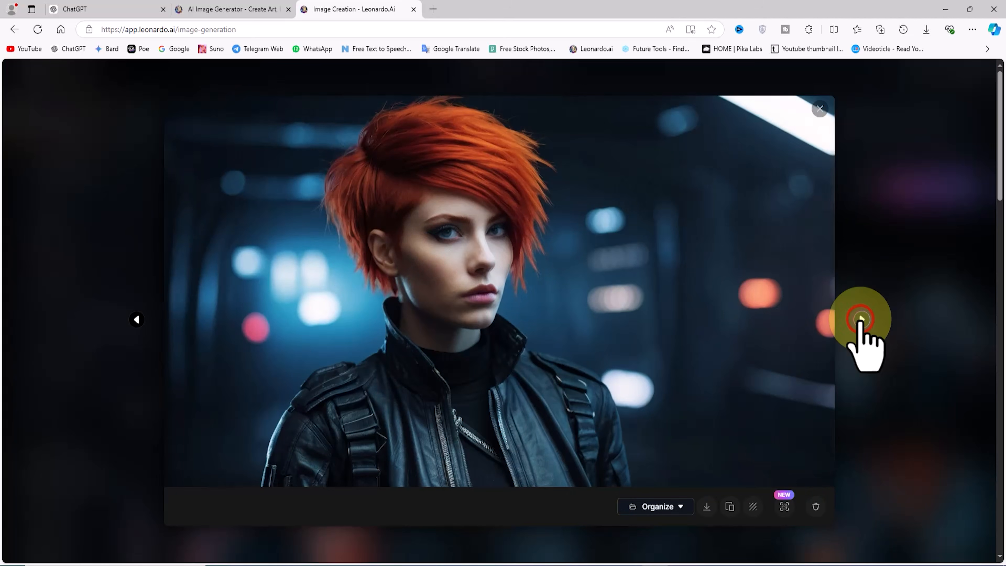
left_click(862, 319)
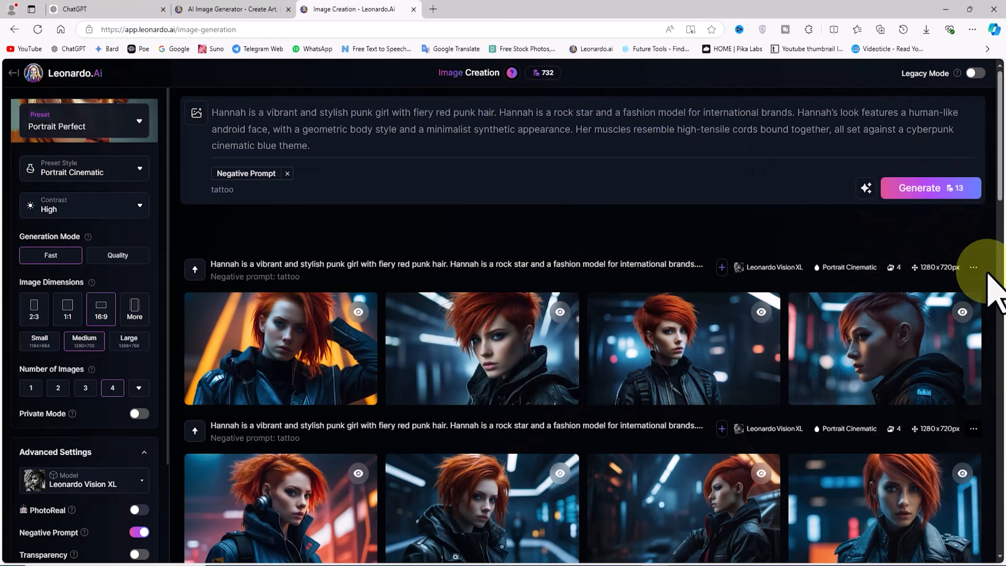
scroll(988, 274, "down", 7)
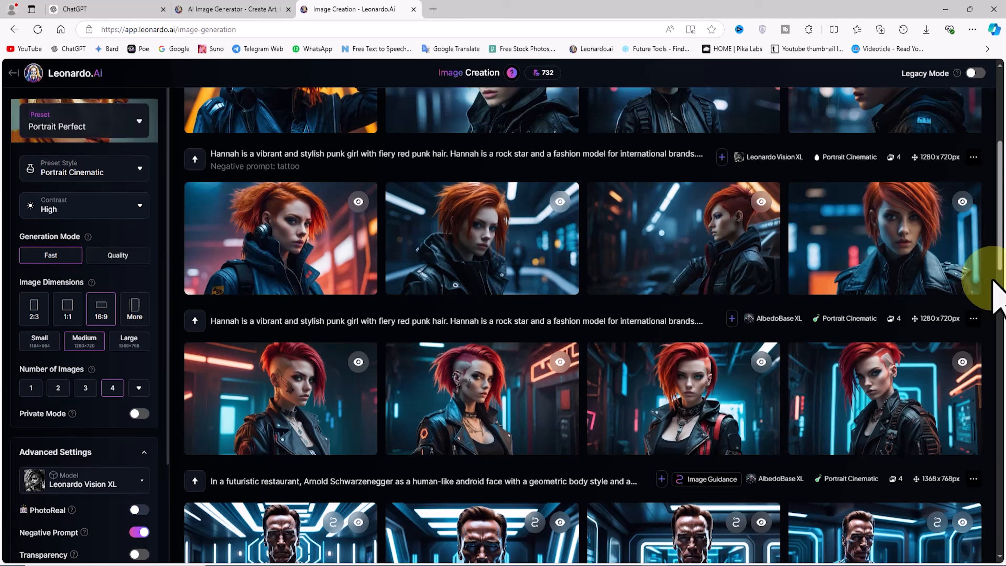
scroll(996, 292, "up", 3)
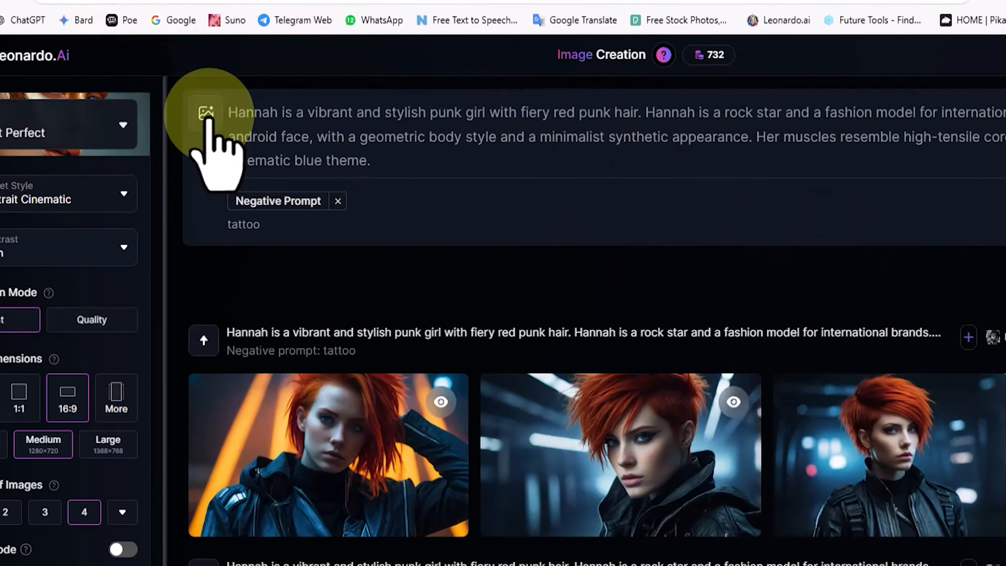
Add a Character Reference from the previous generations, using the portrait of the red-haired girl in the black jacket with red straps.
left_click(197, 115)
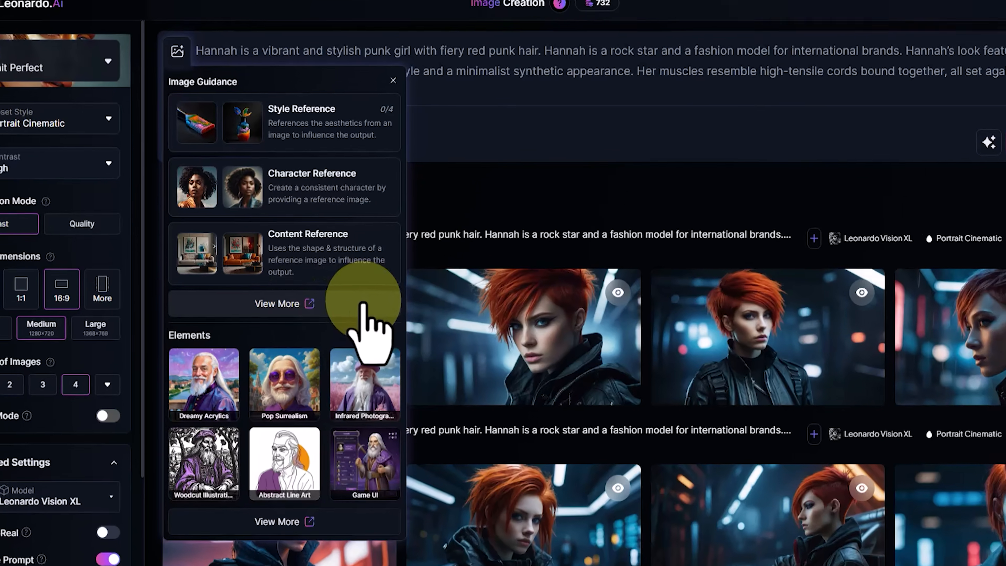
left_click(348, 320)
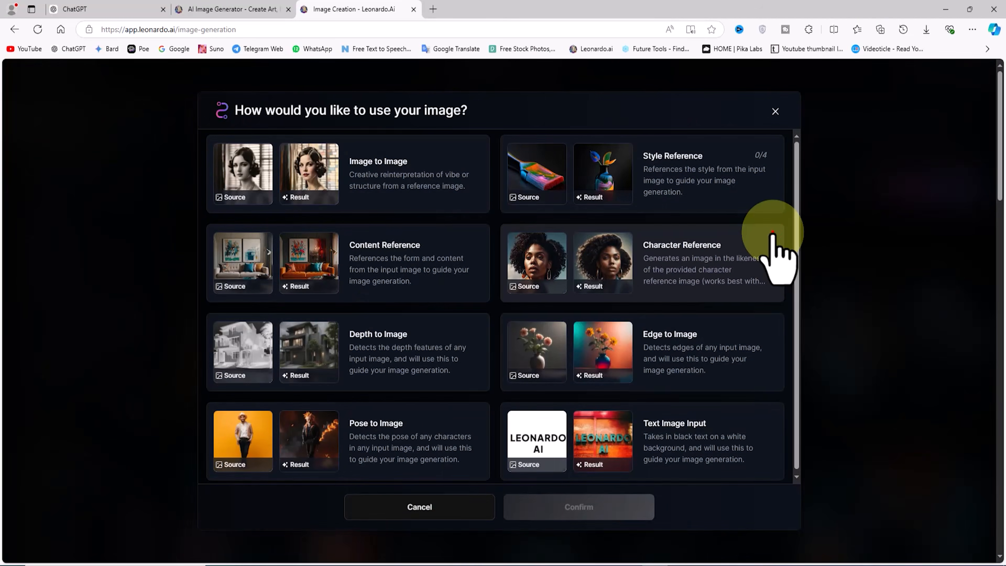
left_click(773, 233)
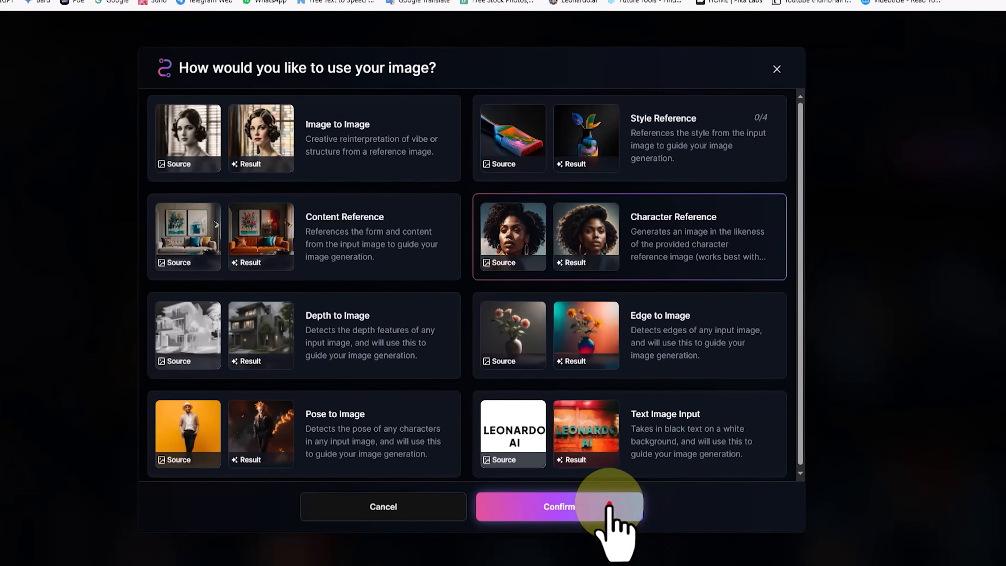
left_click(609, 506)
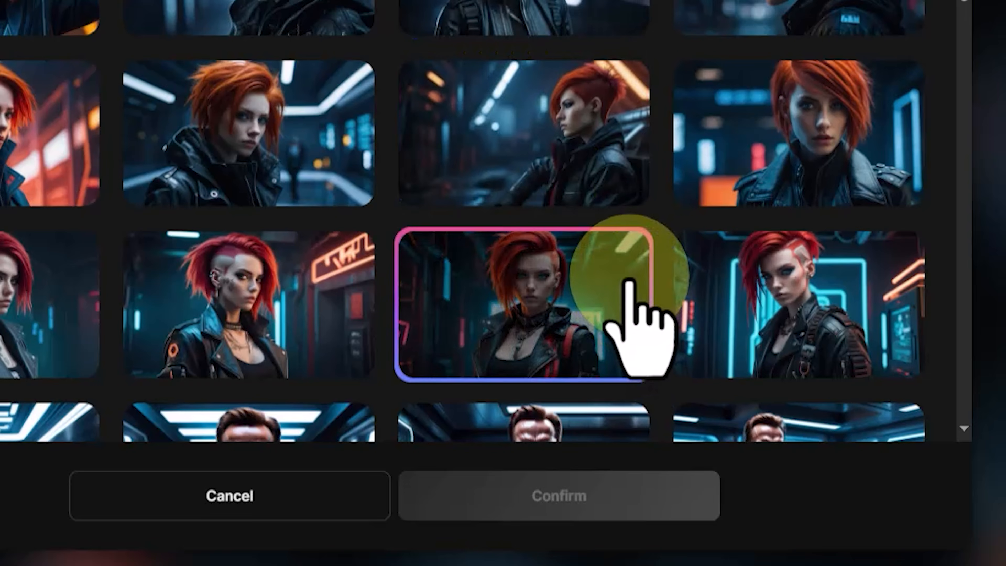
left_click(629, 348)
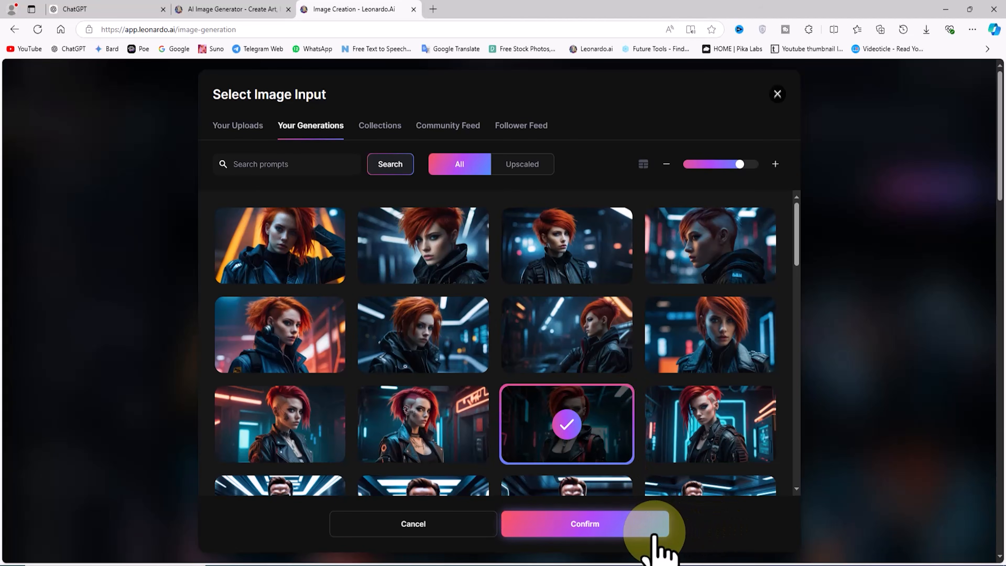
left_click(655, 520)
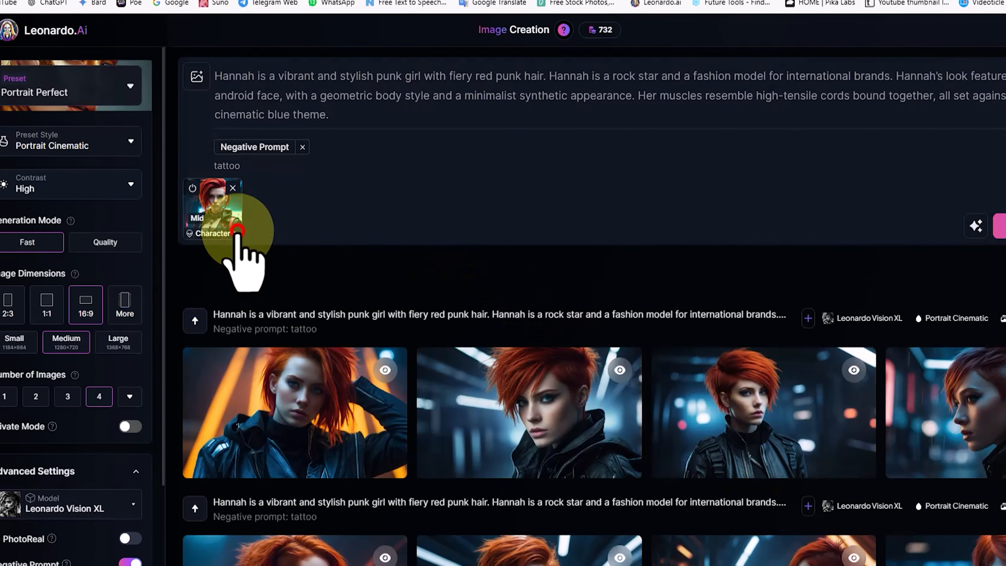
Set the strength of the character reference to High.
left_click(237, 230)
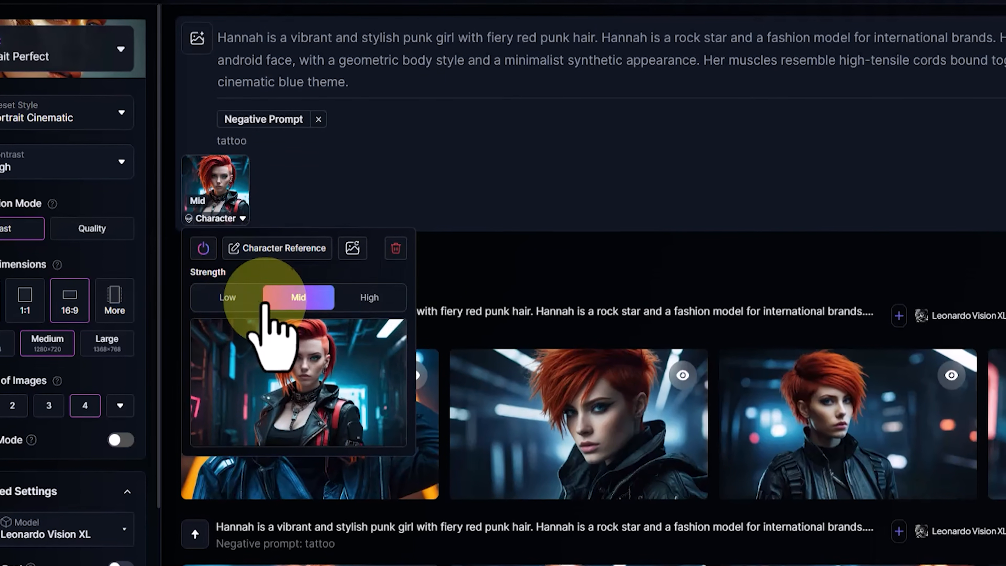
left_click(228, 297)
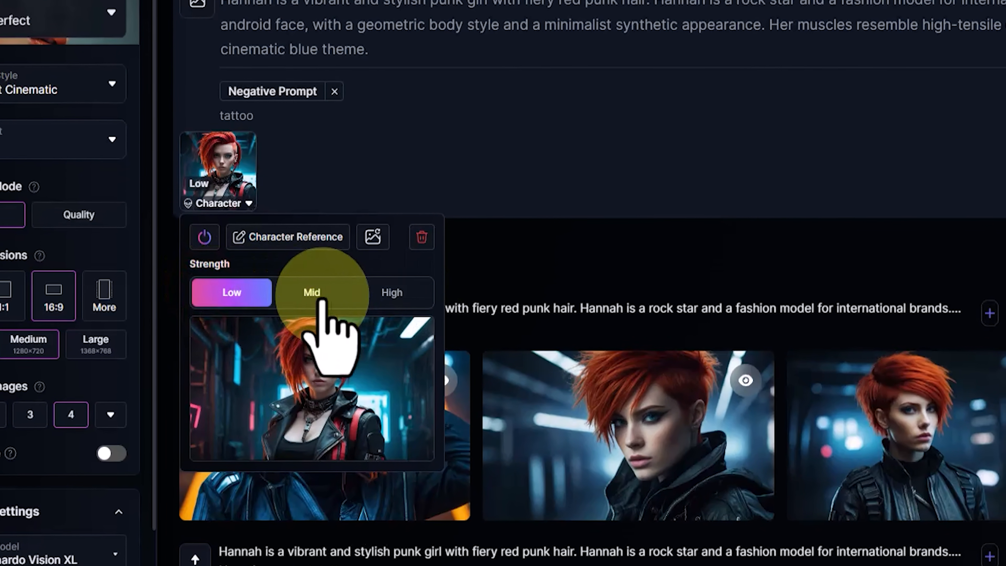
left_click(317, 295)
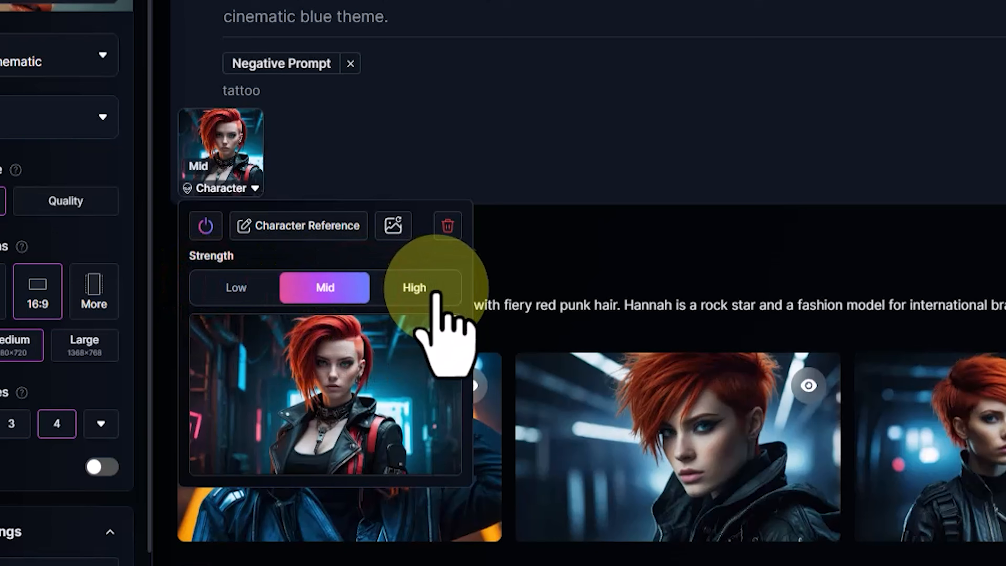
left_click(436, 293)
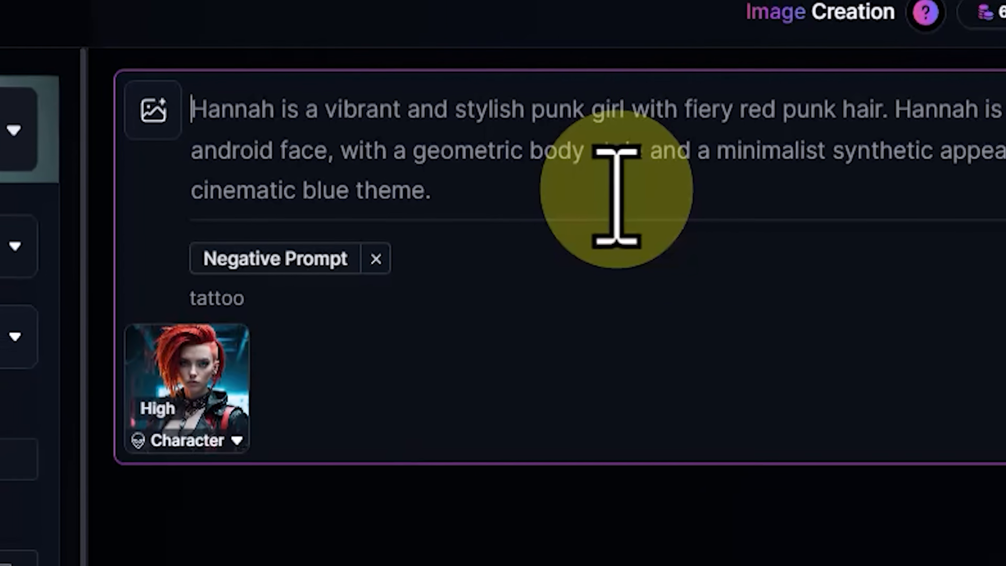
Add "In a cozy café," to the beginning of the prompt and generate four images with the character reference.
type("In a cozy café,")
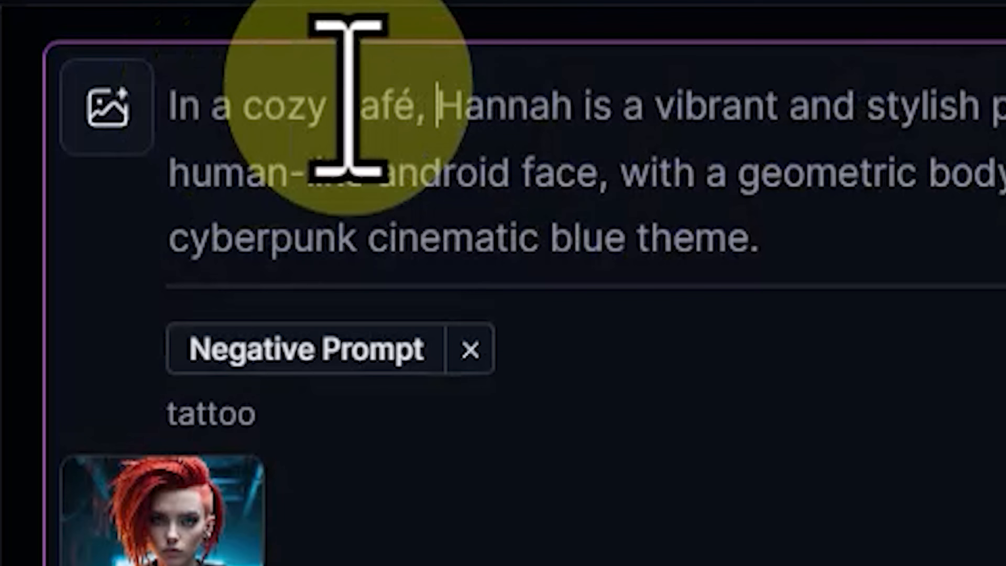
left_click_drag(429, 106, 157, 115)
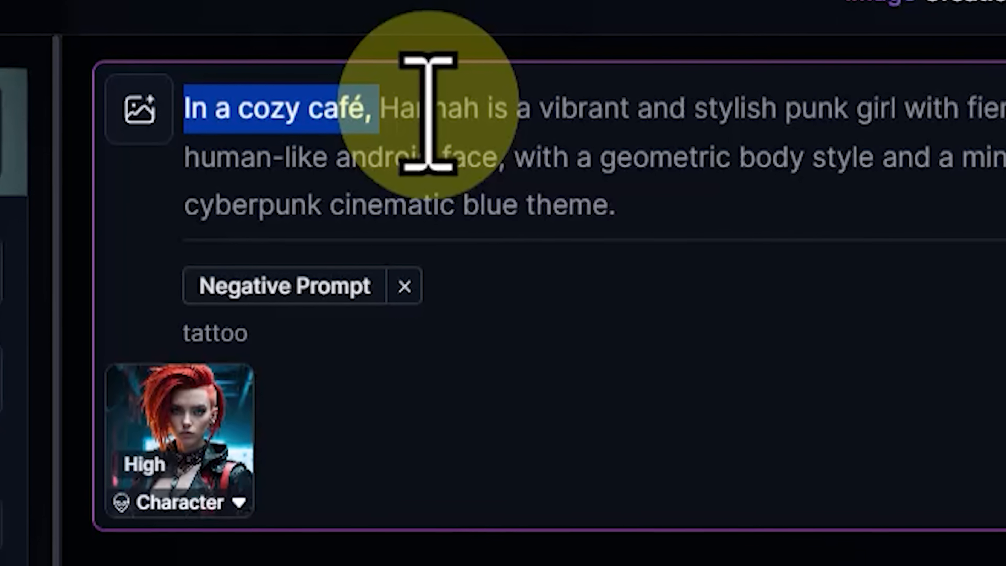
left_click(502, 107)
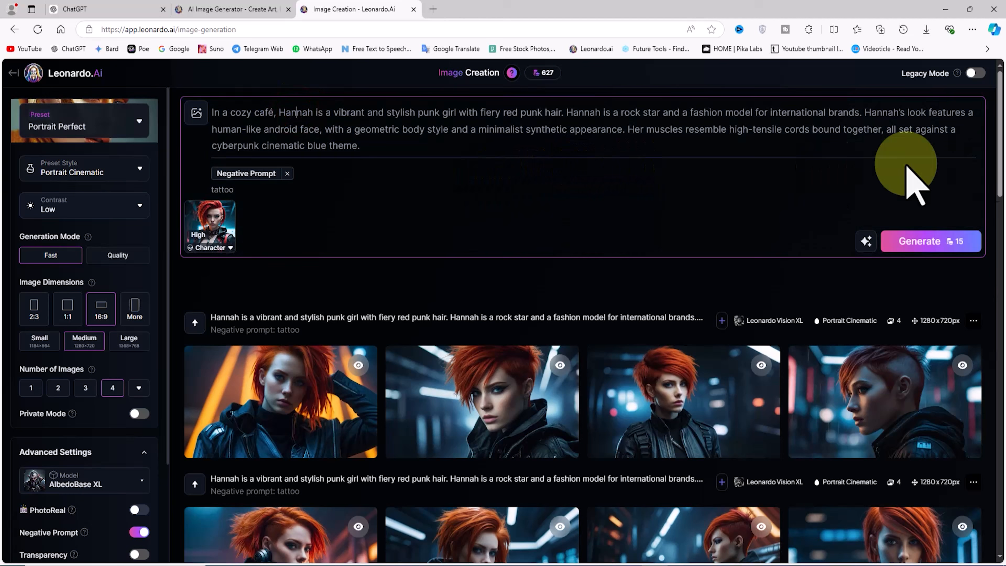
left_click(967, 242)
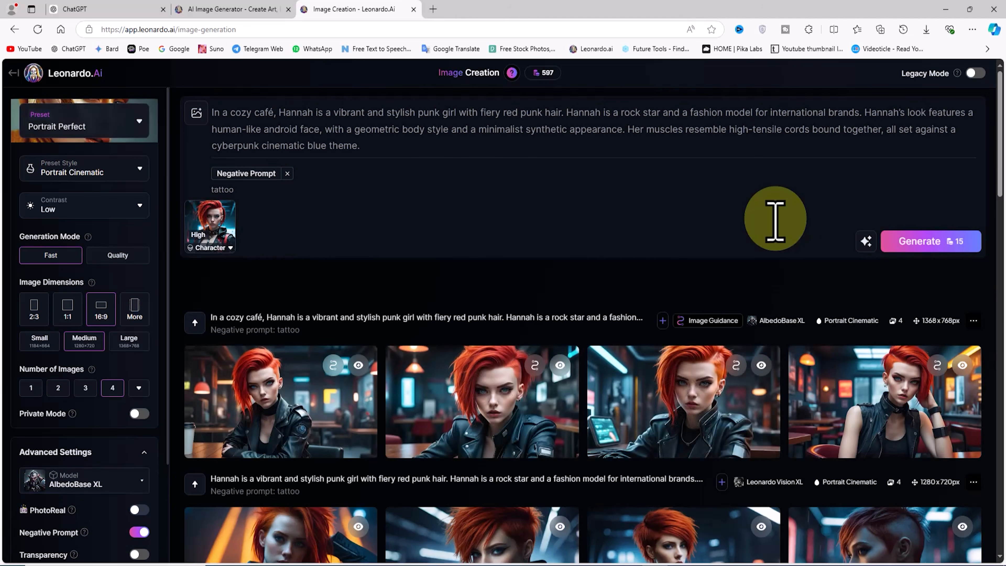
View the four café portraits one by one at full size, examine the second one again and close the viewer.
left_click(276, 372)
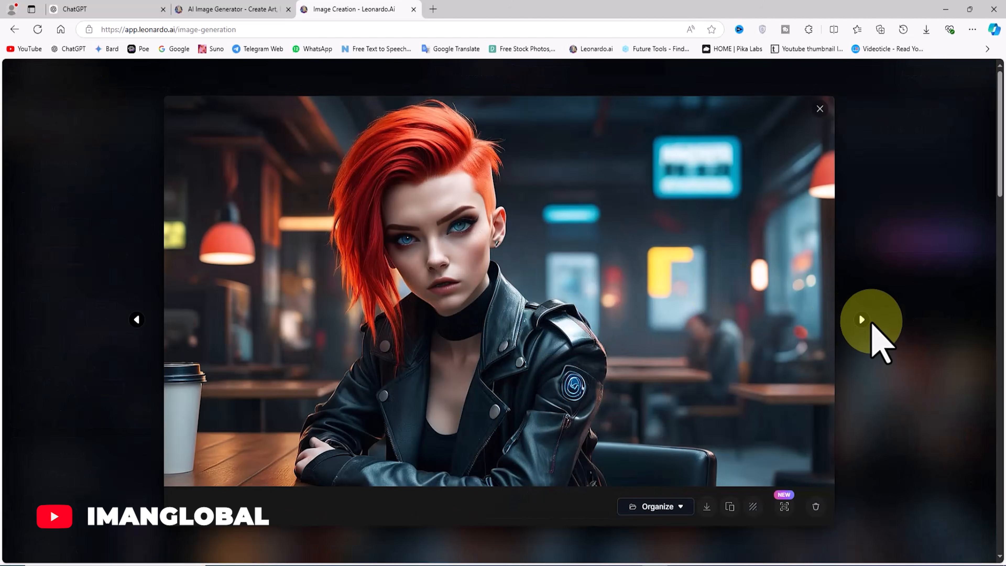
left_click(863, 317)
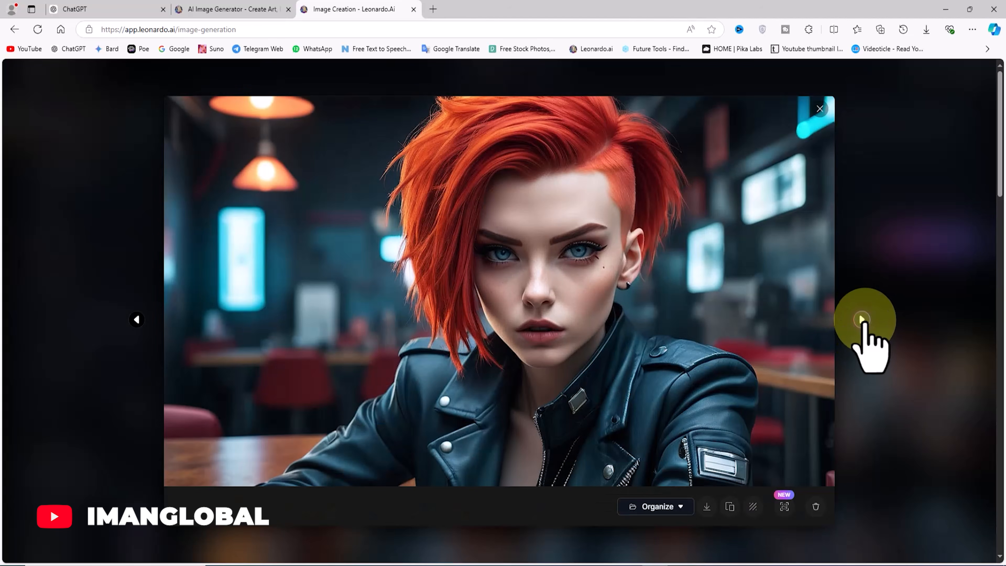
left_click(863, 319)
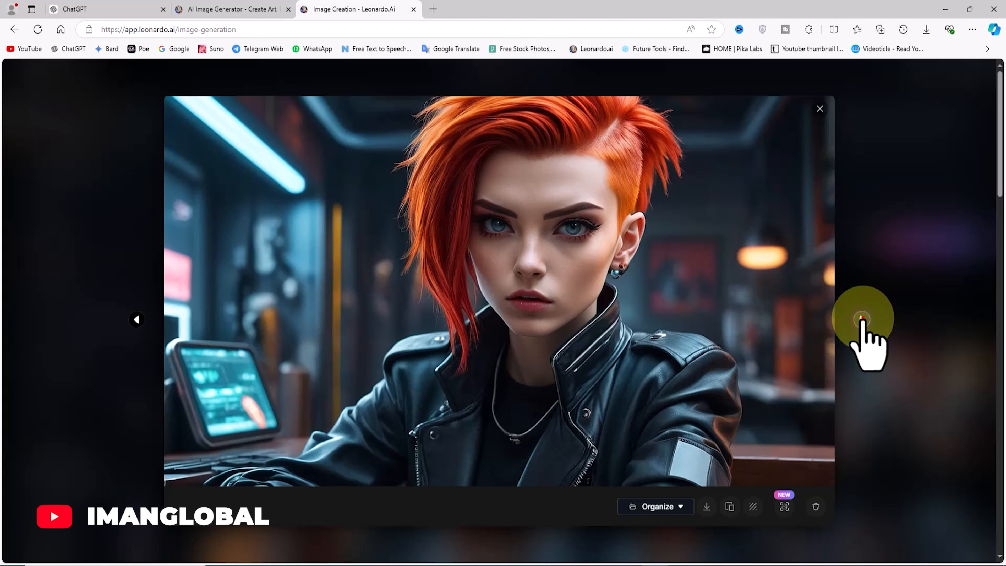
left_click(863, 319)
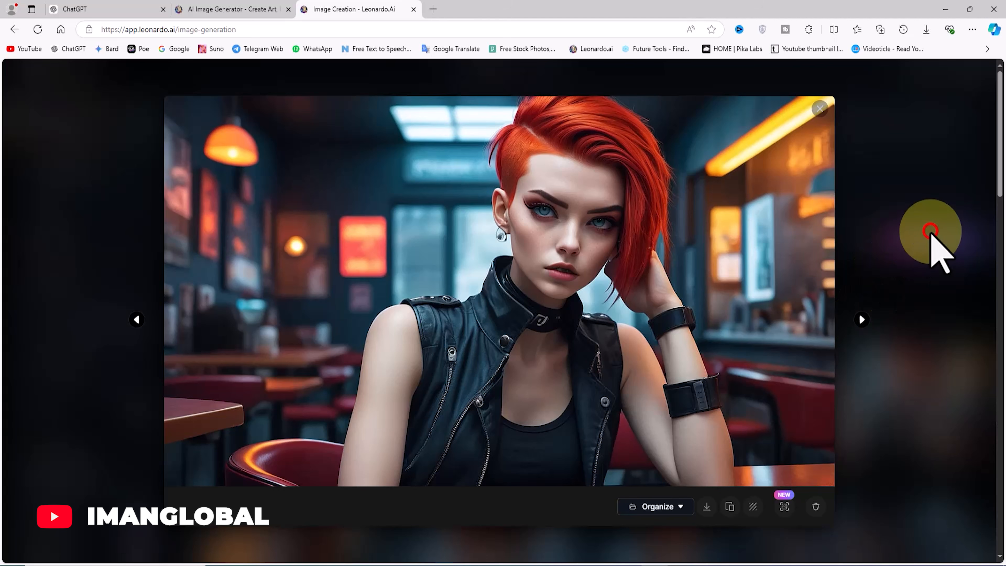
left_click(923, 250)
left_click(532, 391)
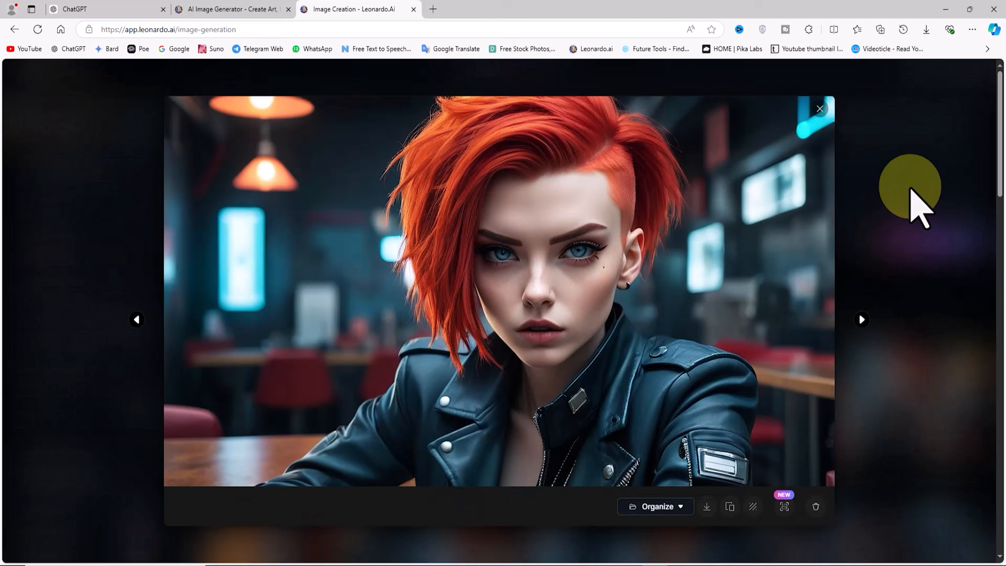
left_click(910, 185)
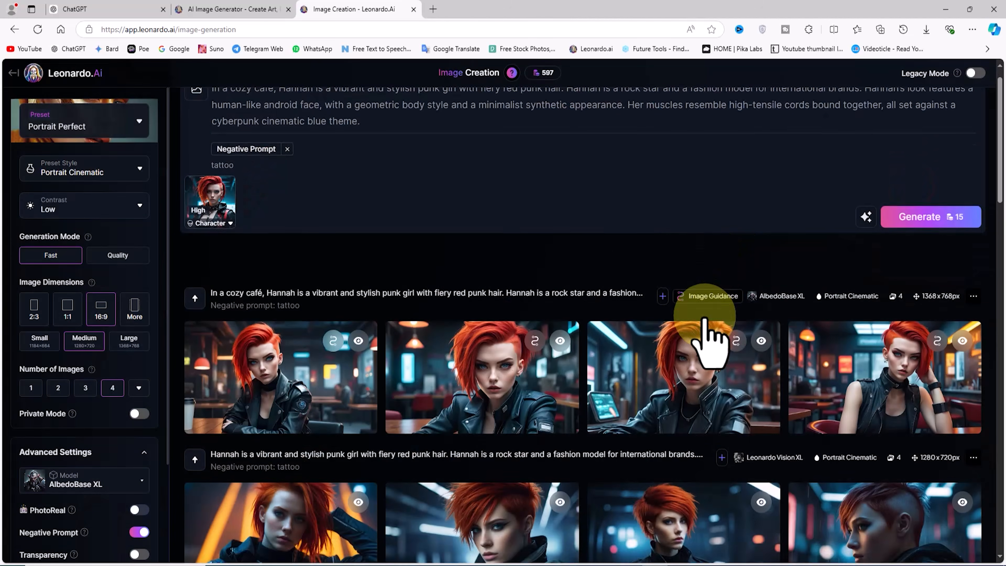
Compare the original reference portrait with the second café portrait at full size to check the character's consistency.
scroll(717, 345, "down", 5)
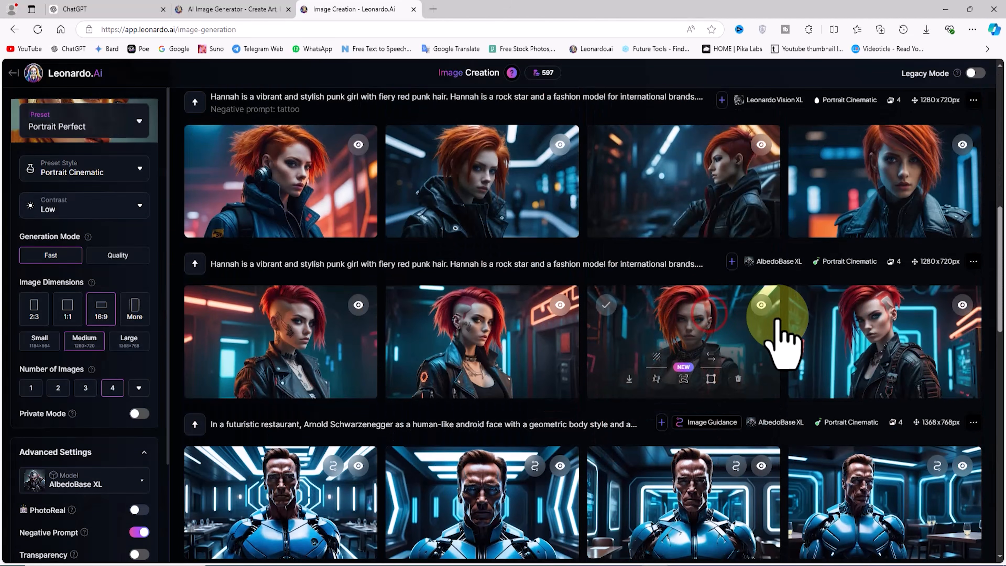
left_click(775, 329)
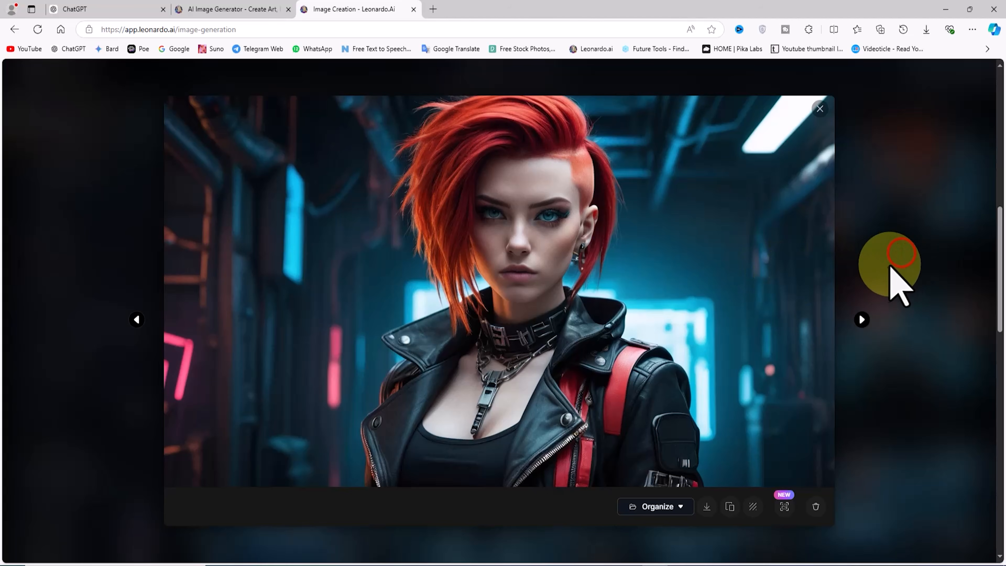
left_click(893, 268)
scroll(854, 315, "up", 4)
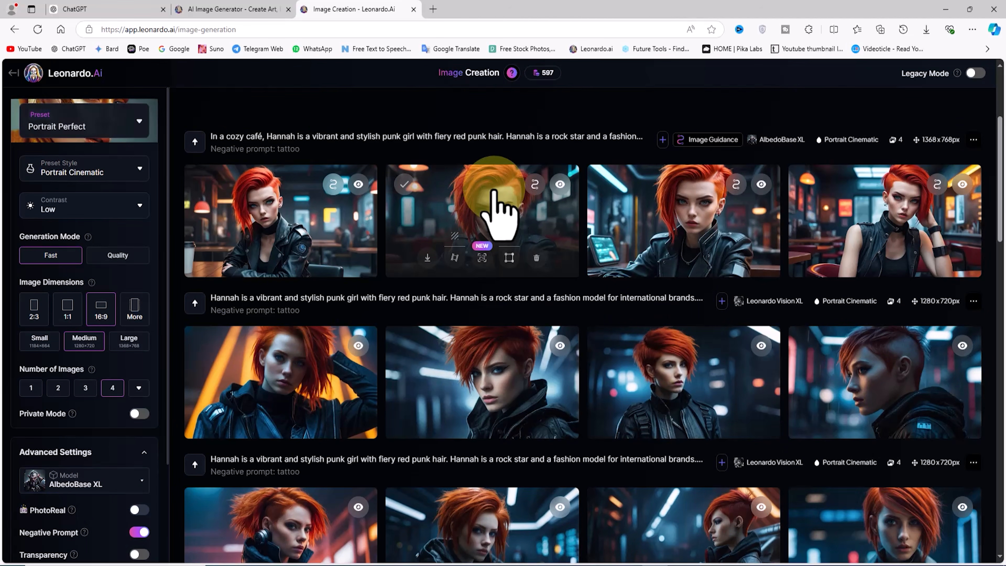
left_click(495, 193)
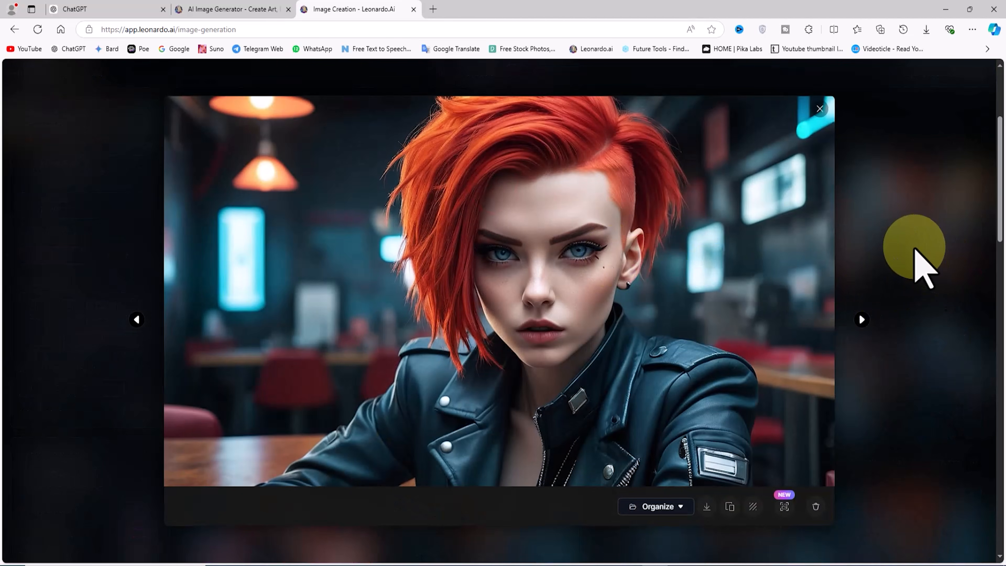
left_click(914, 247)
scroll(804, 317, "up", 4)
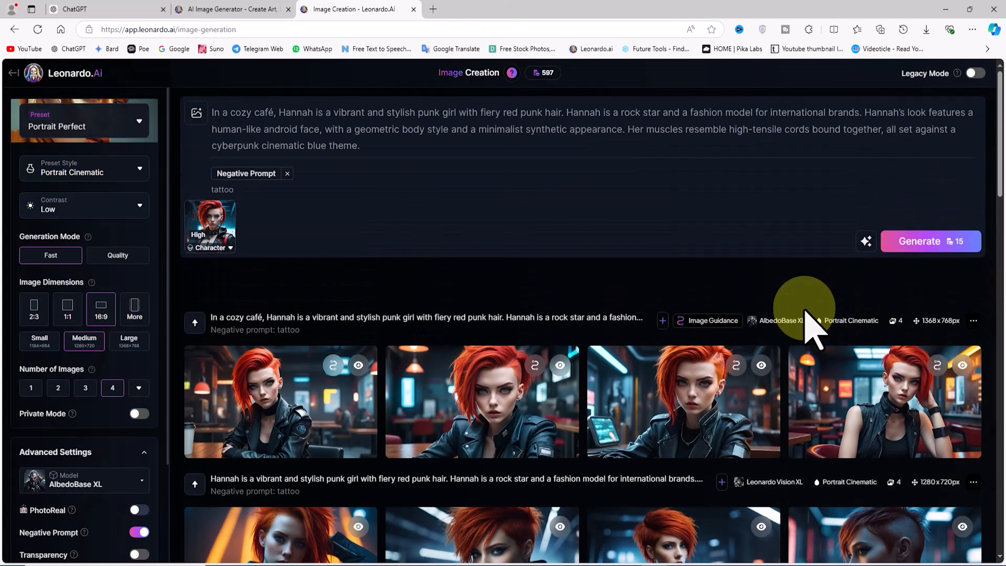
Generate another batch of four images with the same café prompt and view each new portrait at full size.
left_click(973, 244)
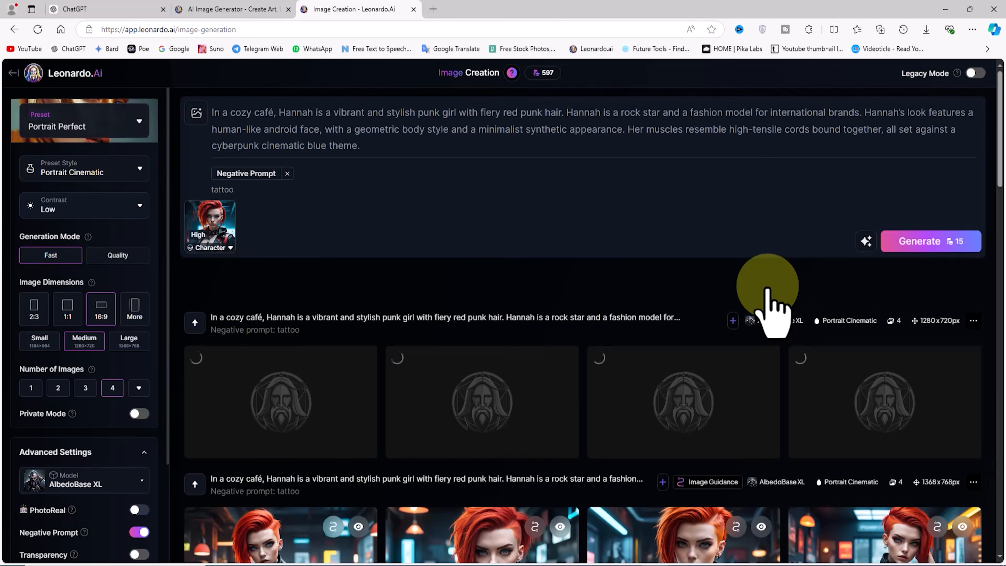
scroll(712, 274, "down", 2)
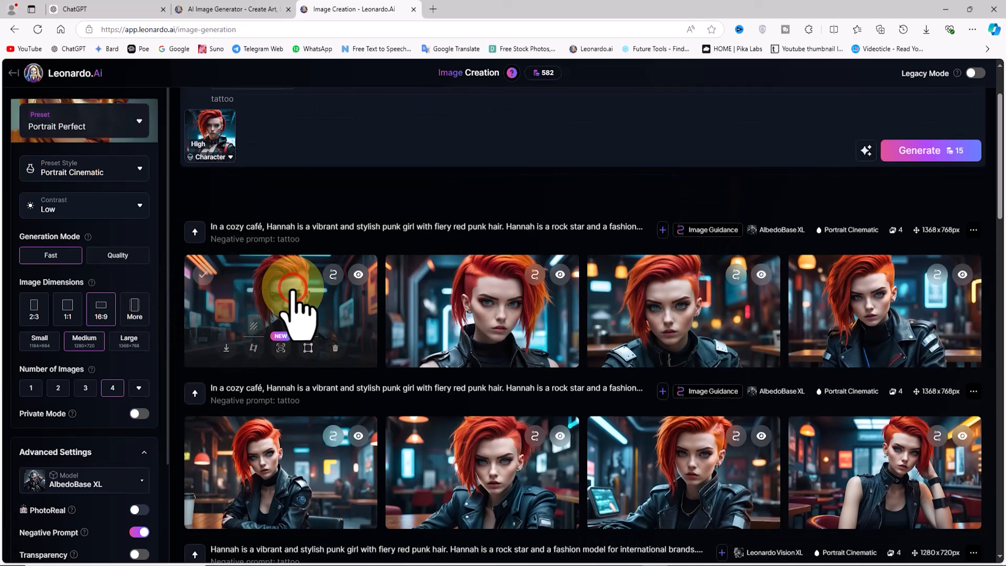
left_click(292, 291)
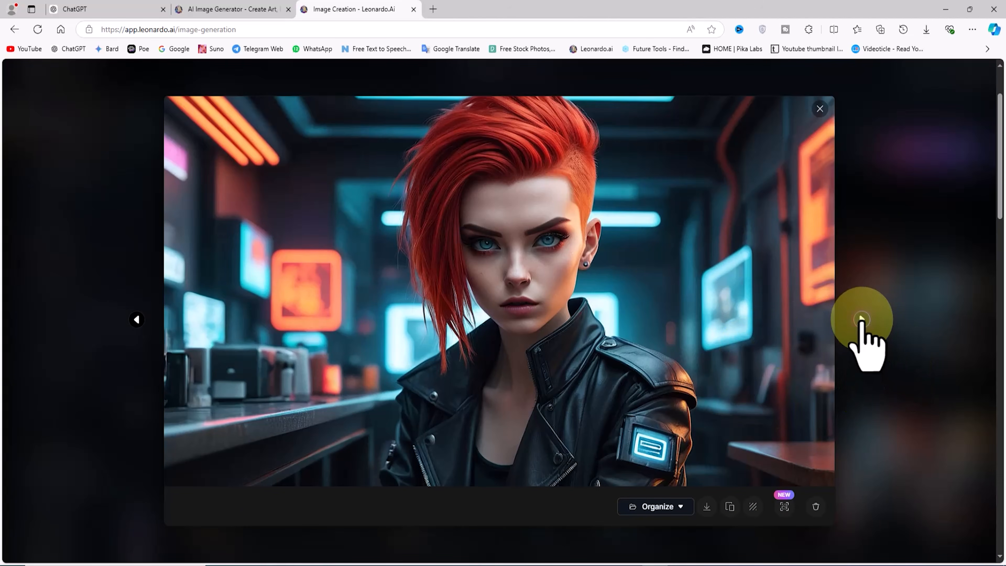
left_click(862, 320)
left_click(862, 320)
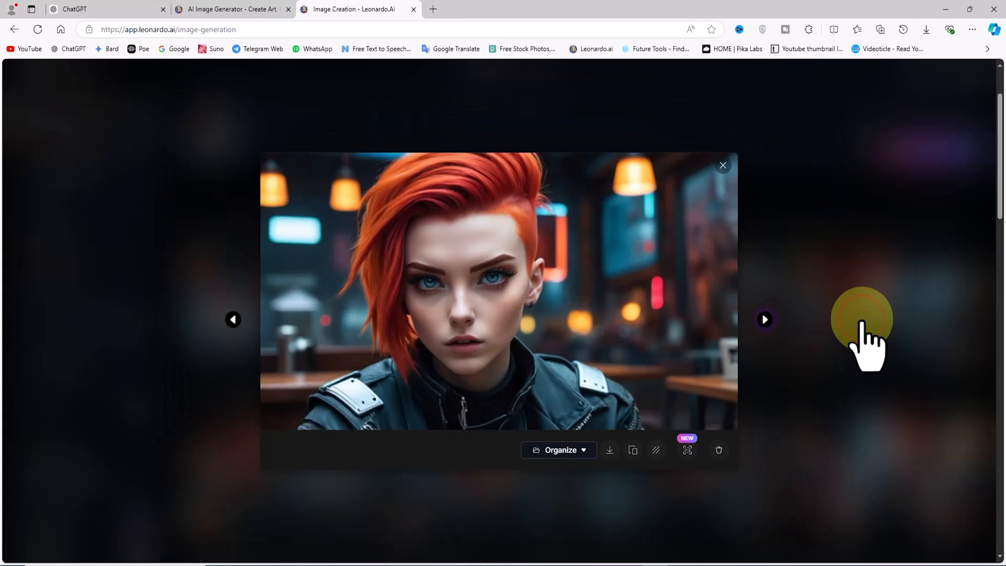
left_click(861, 320)
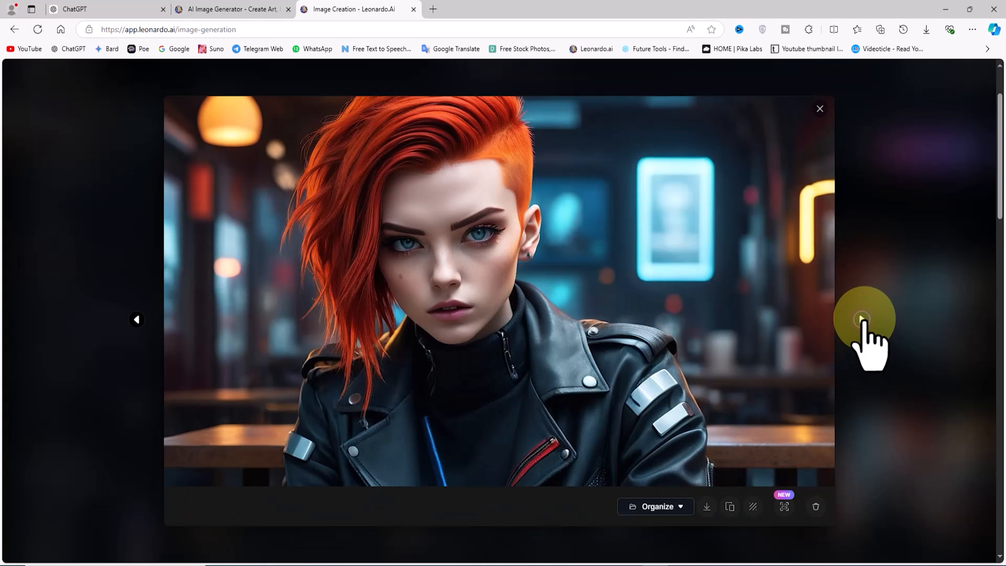
left_click(914, 253)
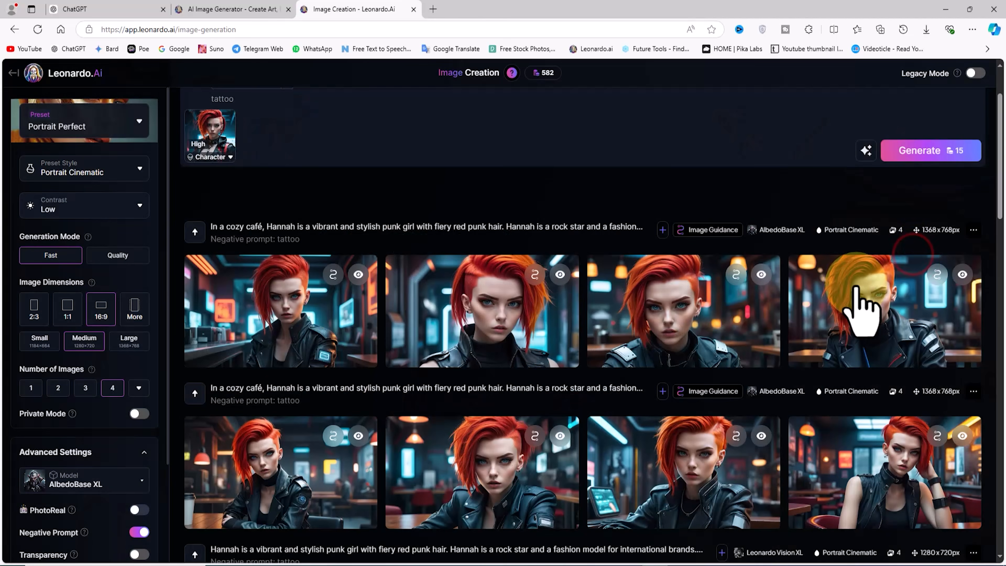
Compare the original reference portrait with the first portrait of the newest café batch at full size.
scroll(764, 337, "down", 10)
scroll(762, 324, "down", 2)
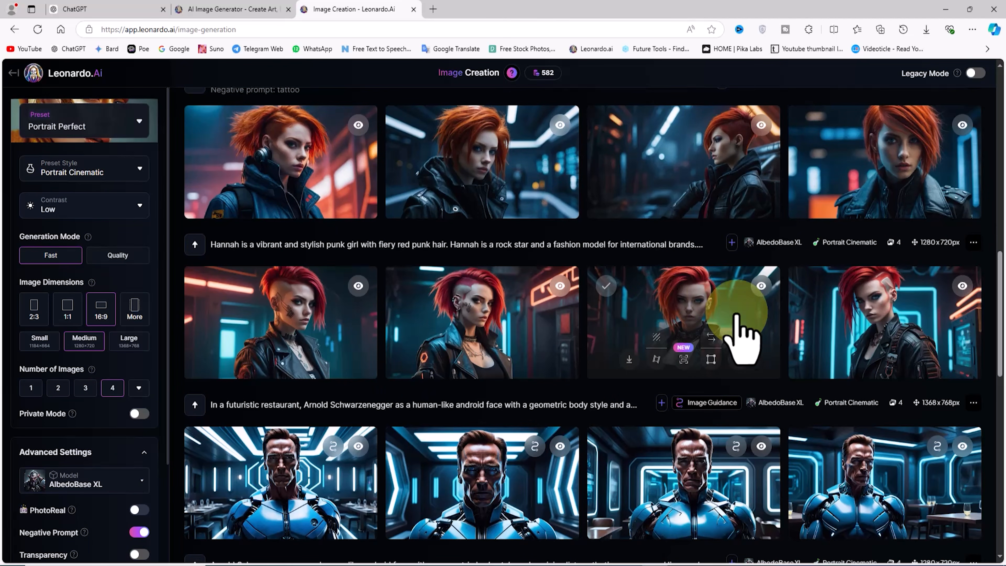
left_click(729, 309)
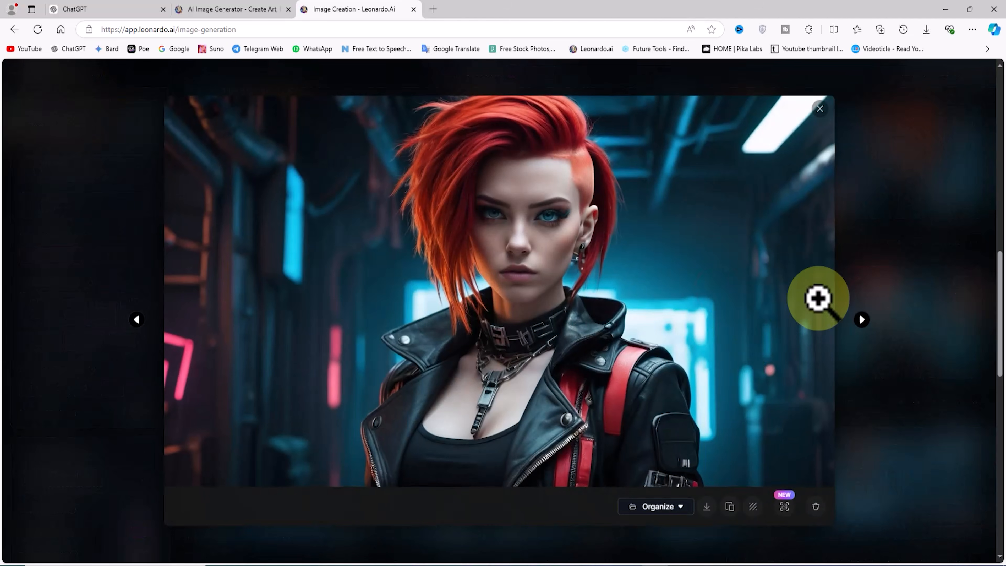
left_click(899, 212)
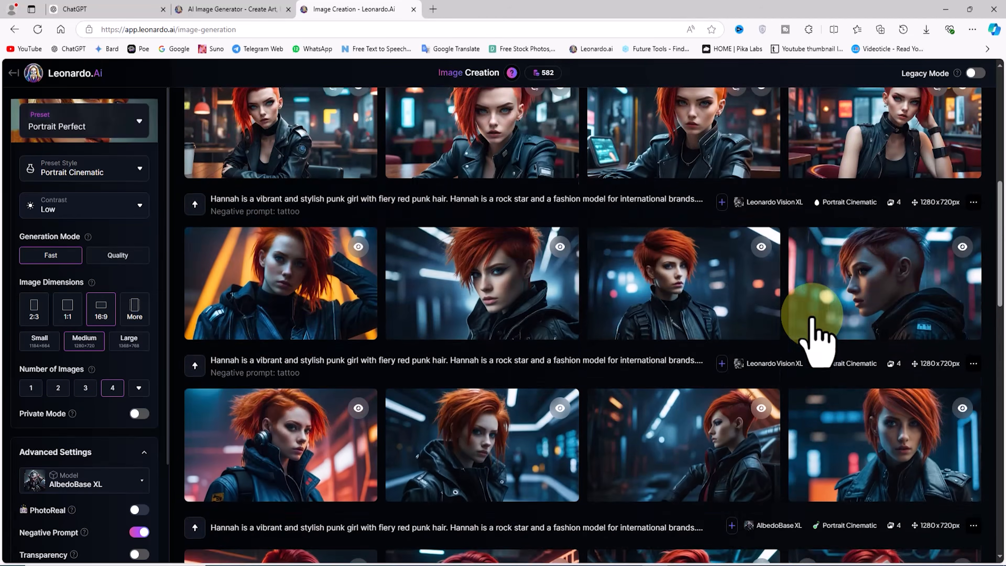
scroll(705, 345, "up", 3)
left_click(288, 216)
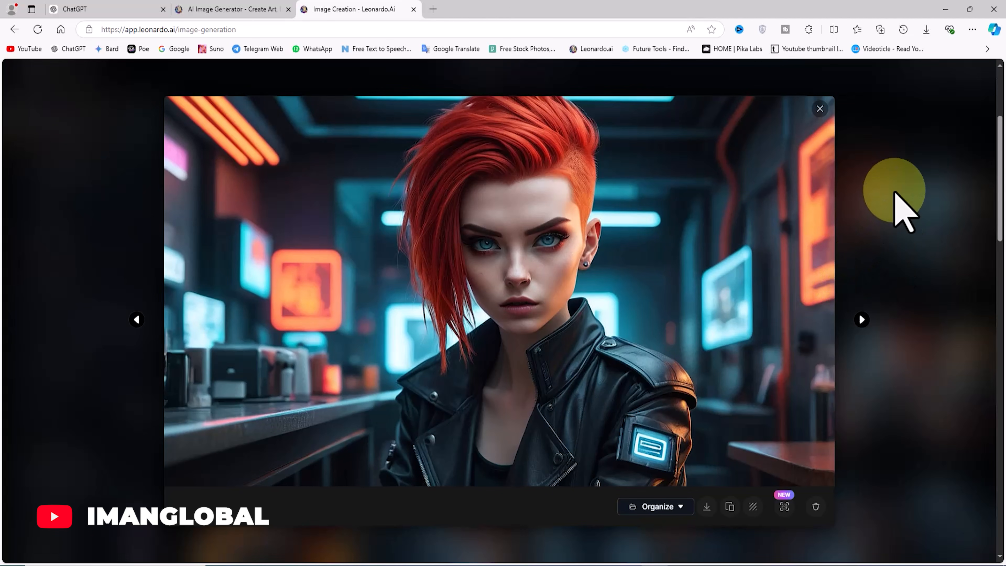
Close the open café portrait and view the fourth portrait of the newest café batch at full size.
left_click(892, 194)
scroll(843, 292, "up", 4)
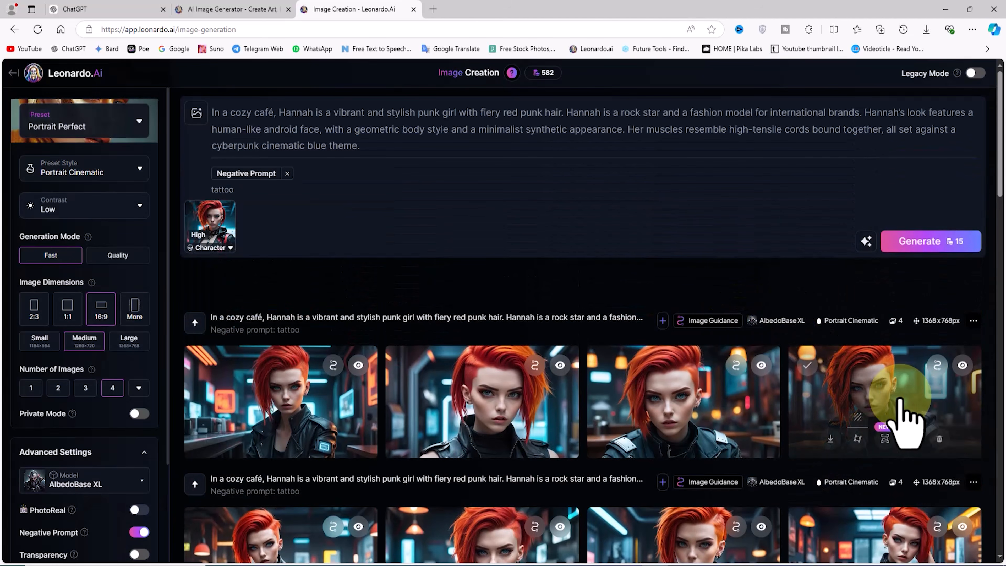
left_click(887, 379)
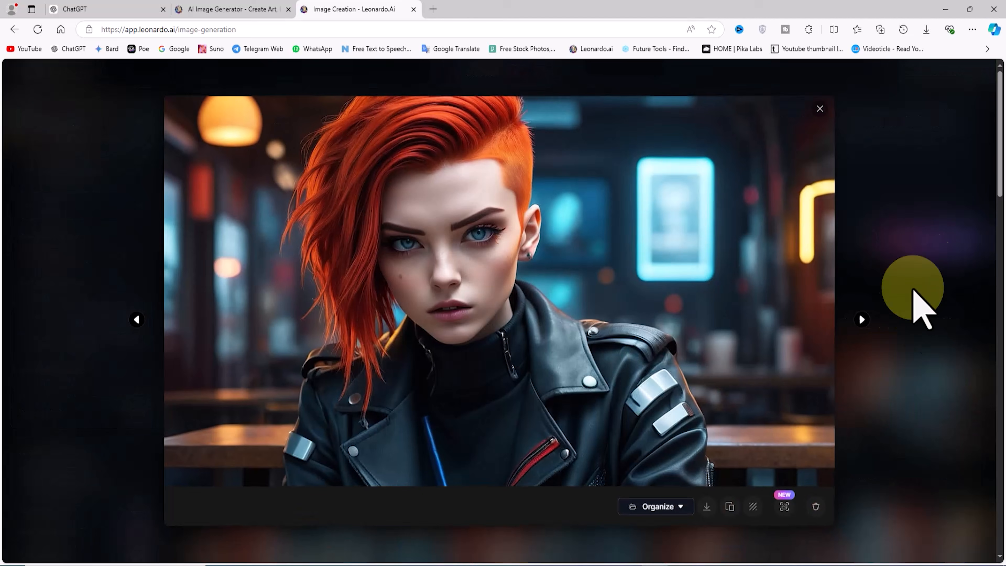
left_click(939, 222)
Replace the prompt's opening "In a cozy café," with "On a street," and generate four images.
left_click_drag(281, 113, 210, 112)
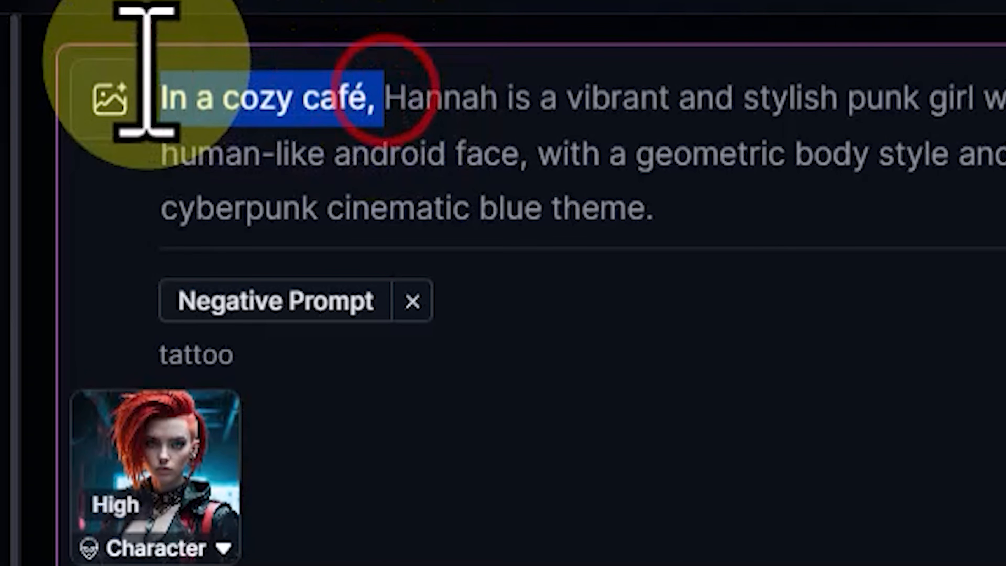
key("BackSpace")
type("On a street,")
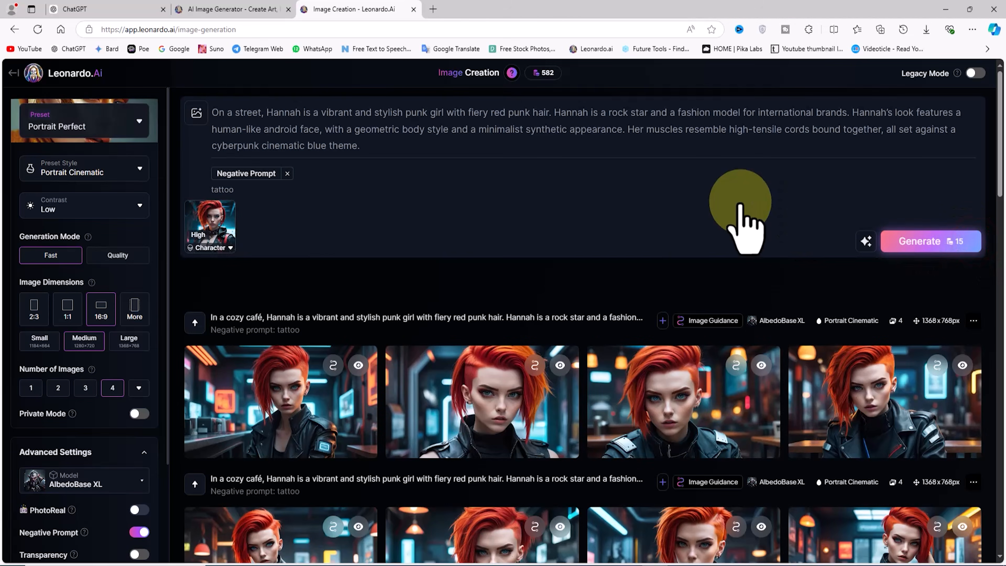
key("Return")
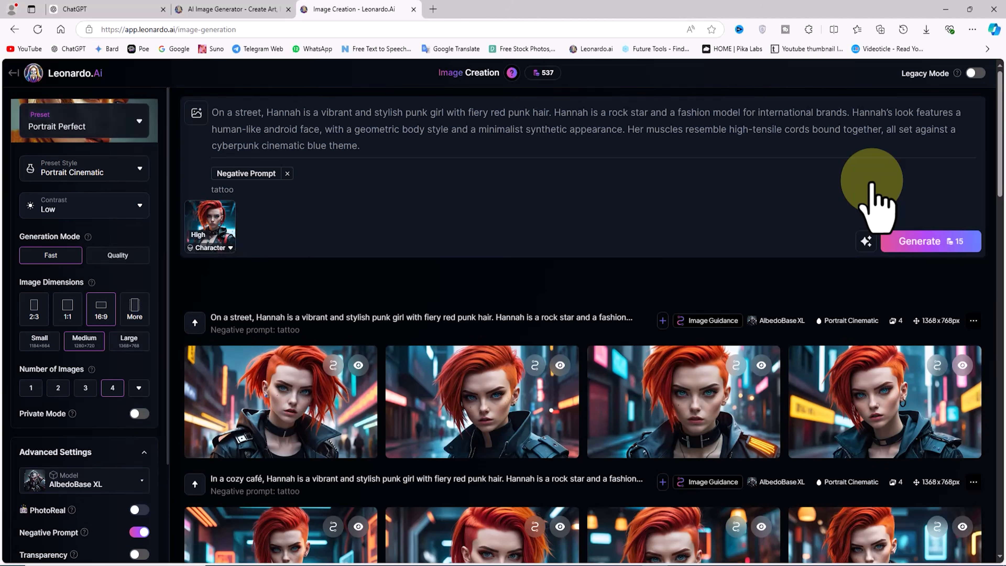
View the four street portraits one by one at full size, from the fourth back to the first, and close the viewer.
left_click(880, 378)
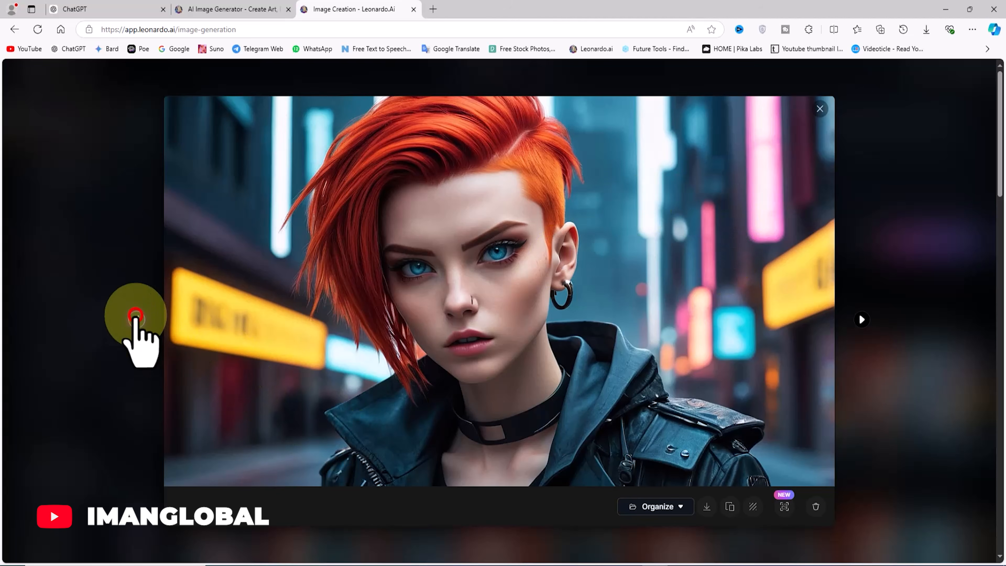
left_click(136, 320)
left_click(137, 319)
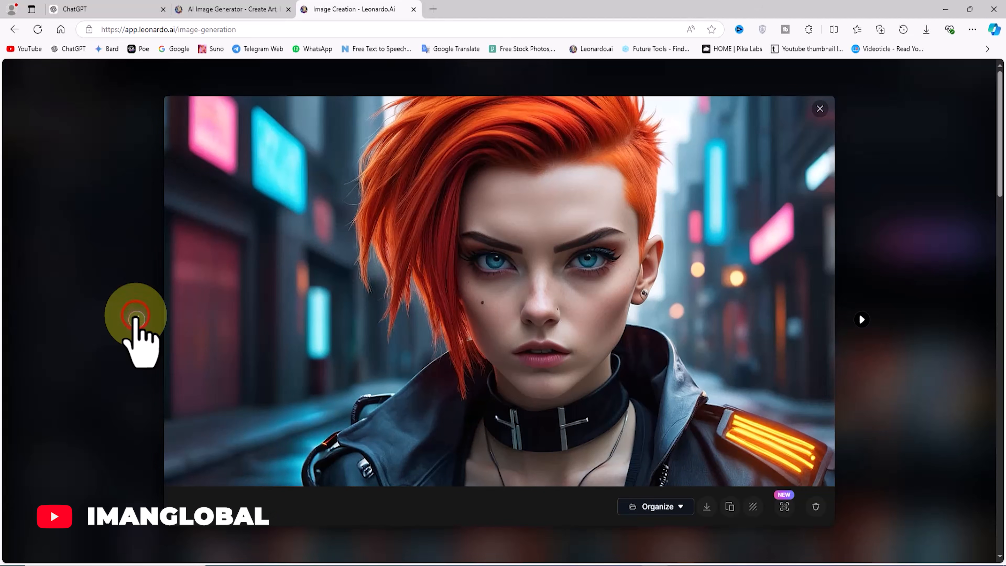
left_click(136, 320)
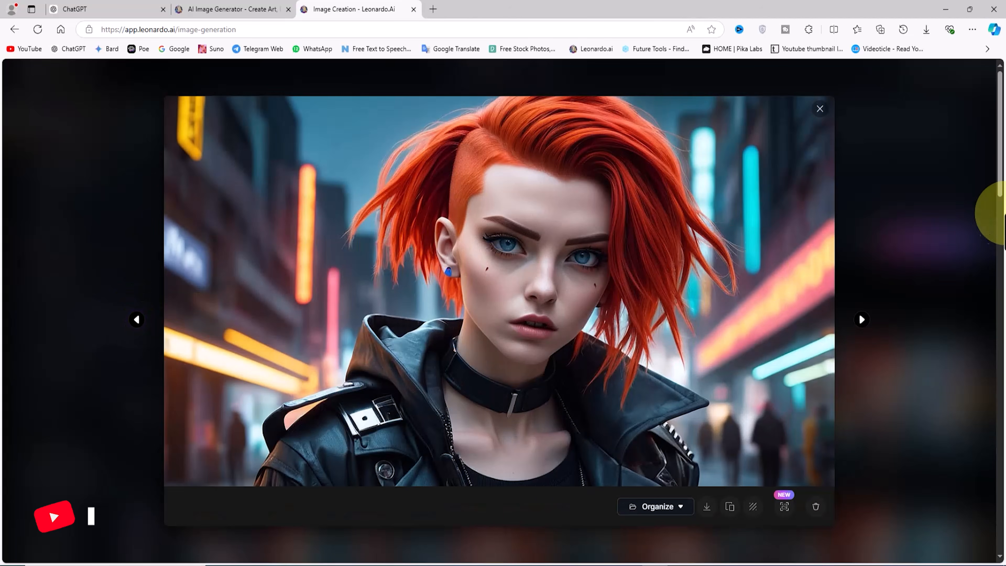
left_click(902, 183)
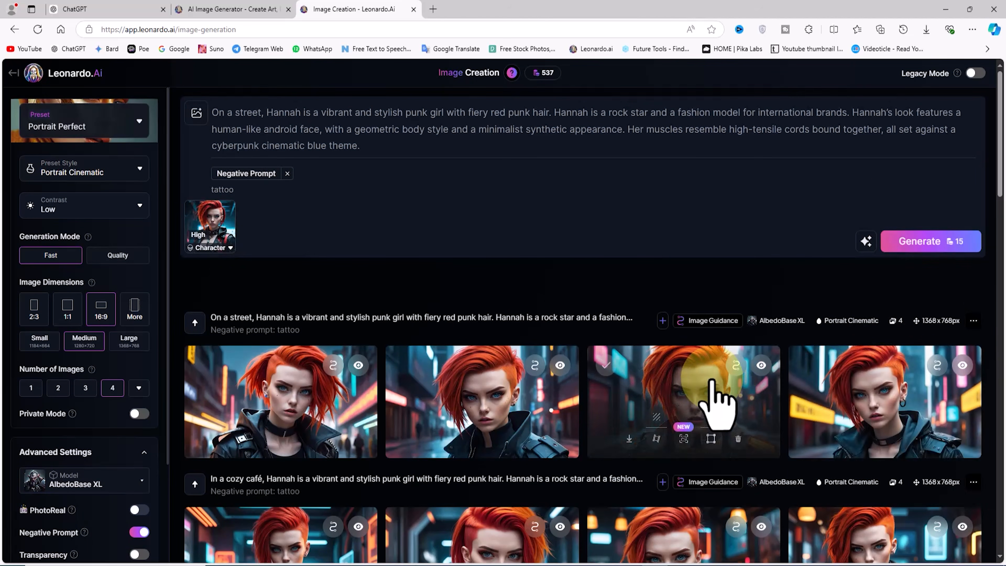
Compare the third street portrait with the original reference portrait at full size to check the character's consistency.
left_click(711, 371)
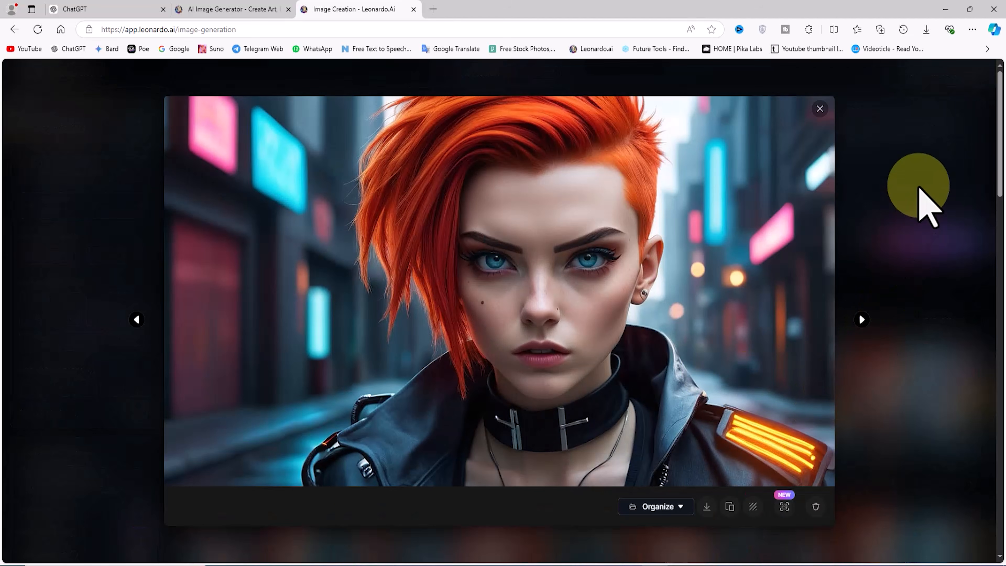
left_click(918, 185)
scroll(864, 397, "down", 10)
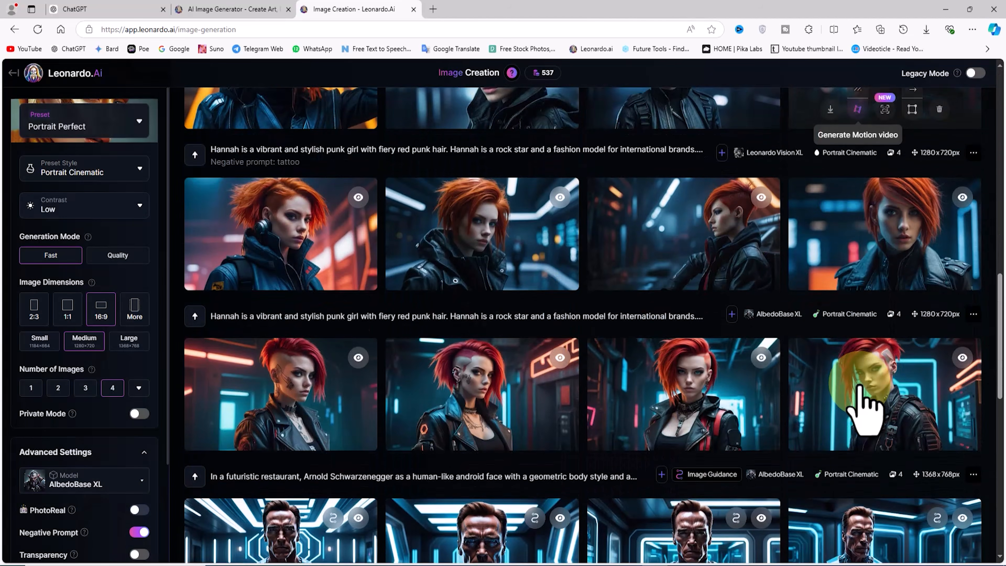
left_click(717, 289)
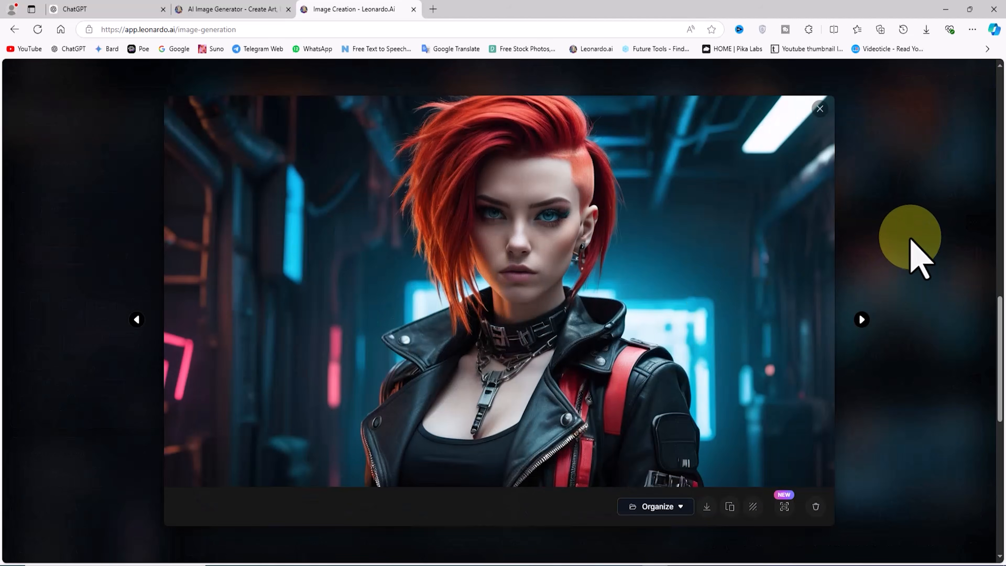
left_click(910, 235)
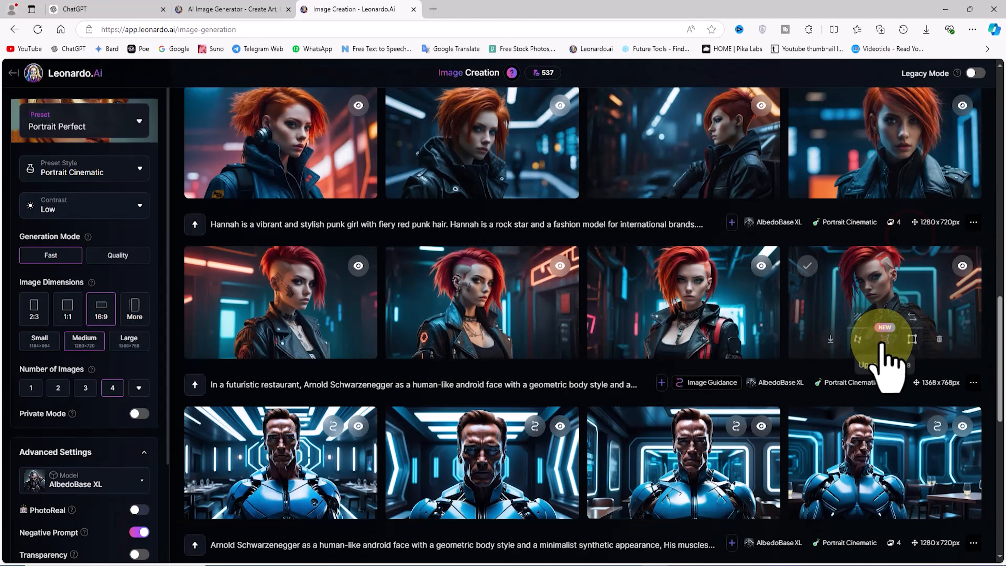
scroll(892, 362, "up", 10)
left_click(703, 373)
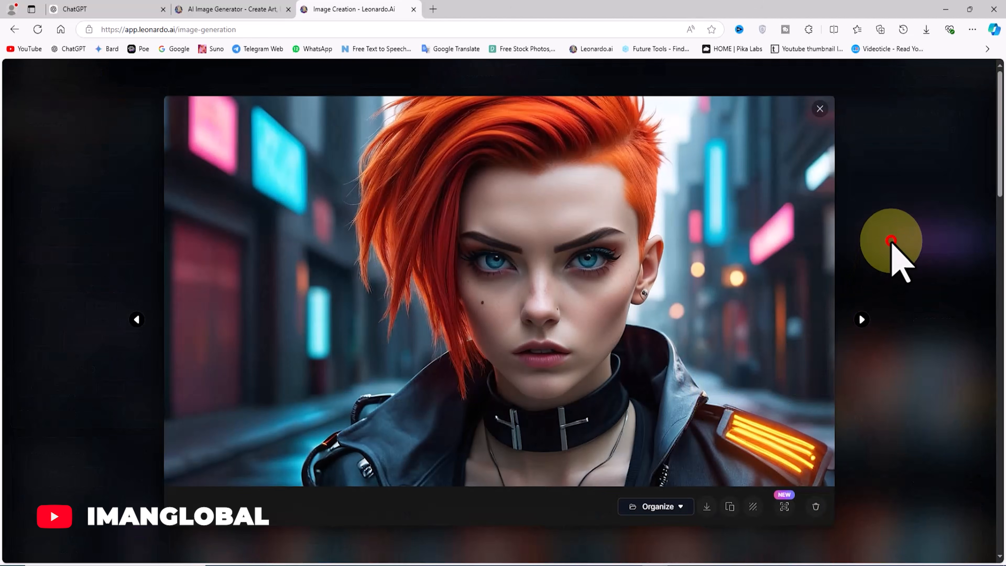
left_click(891, 240)
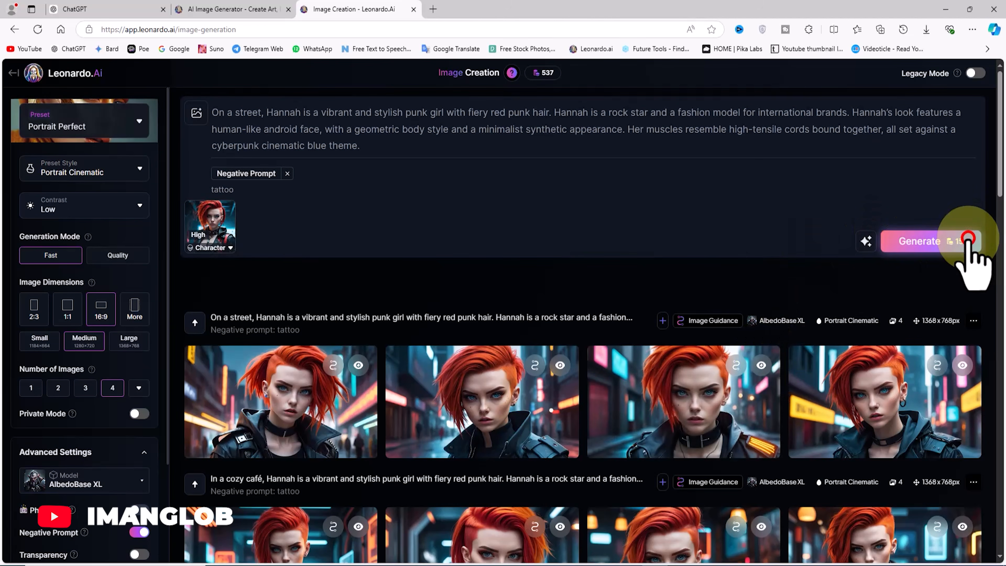
Generate another batch of four images with the same street prompt and view its third portrait at full size.
left_click(968, 240)
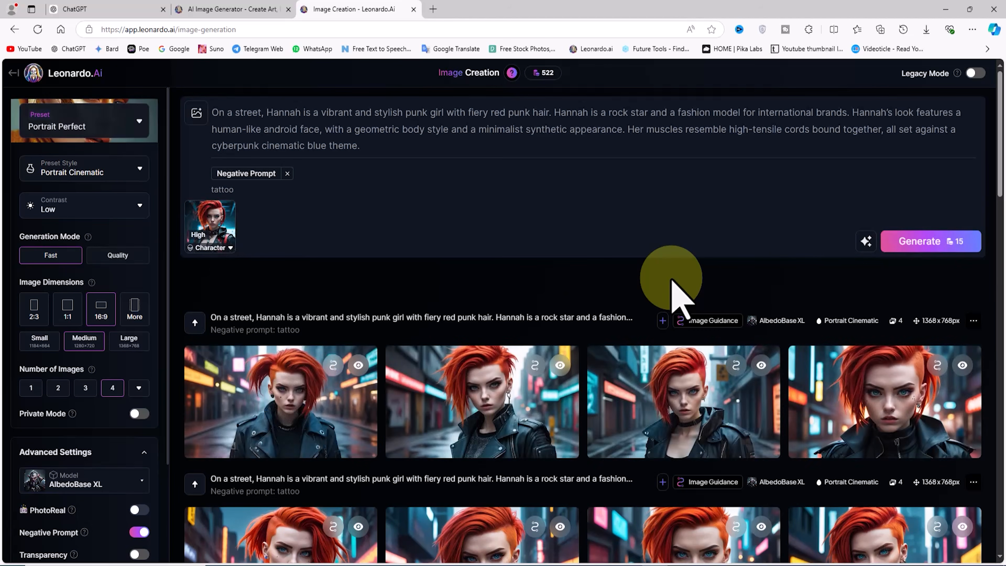
left_click(686, 359)
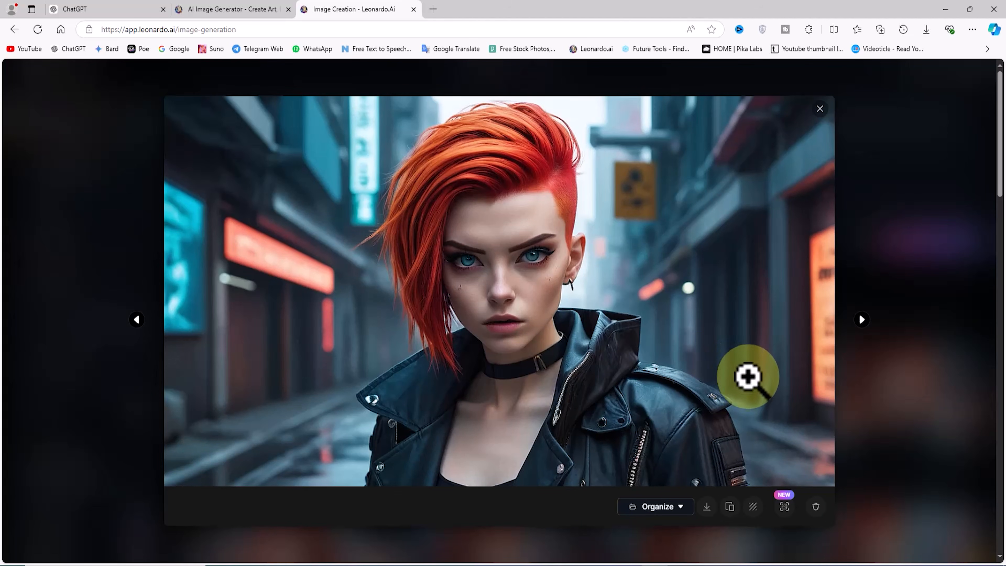
left_click(897, 205)
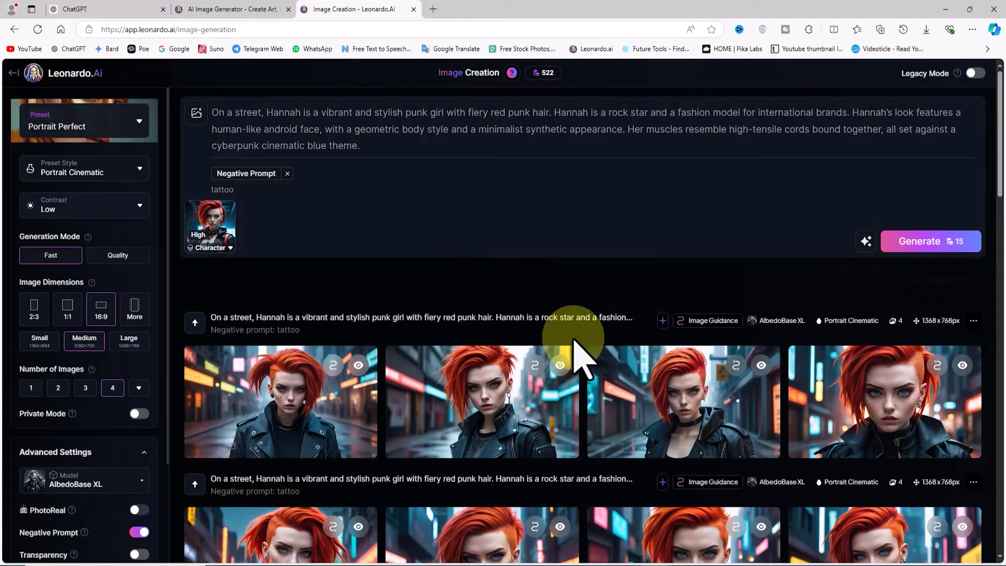
Compare the original reference portrait with the third portrait of the newest street batch, and view the batch's second portrait at full size.
scroll(708, 404, "down", 20)
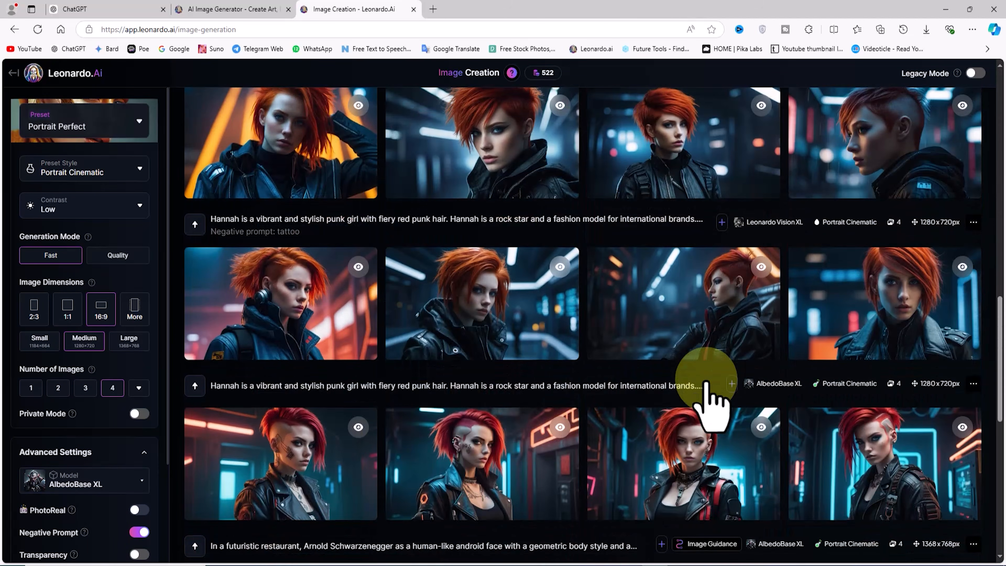
scroll(707, 404, "down", 2)
left_click(724, 359)
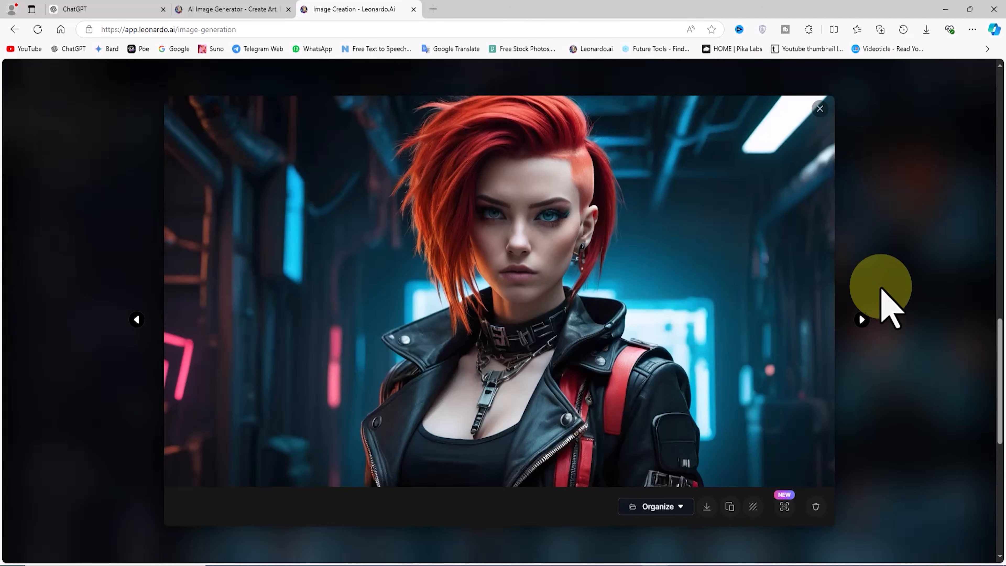
left_click(892, 248)
scroll(797, 356, "up", 20)
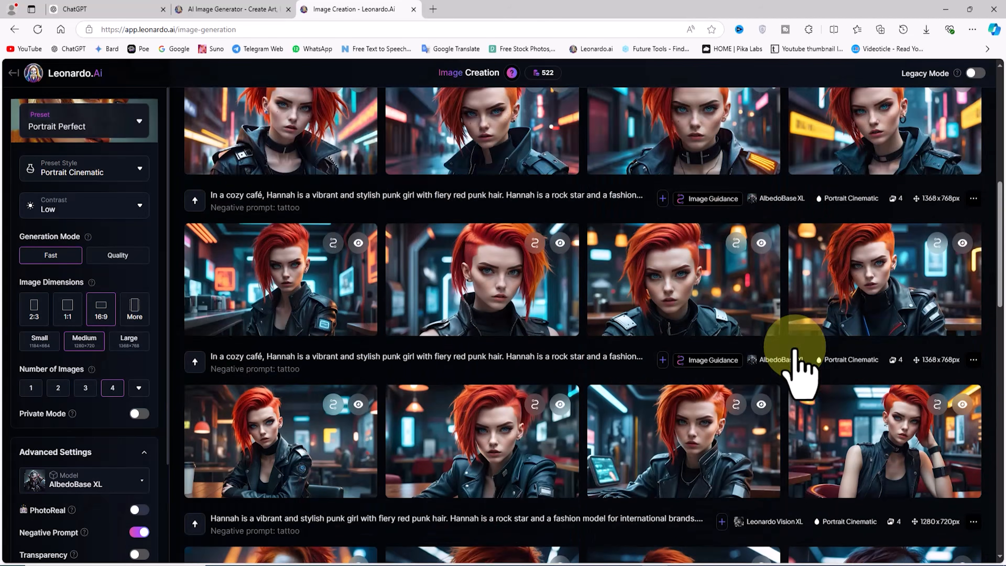
left_click(750, 393)
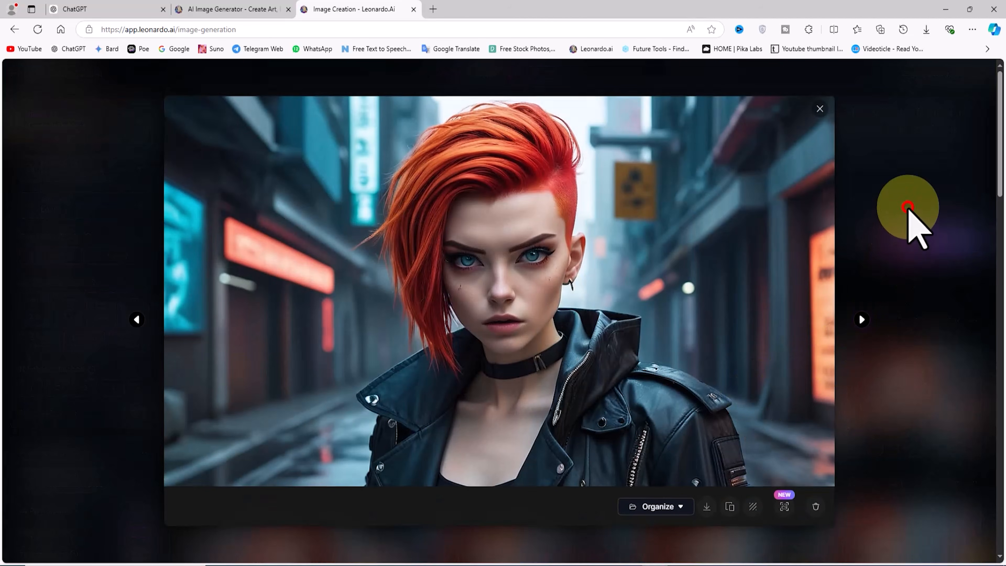
left_click(907, 207)
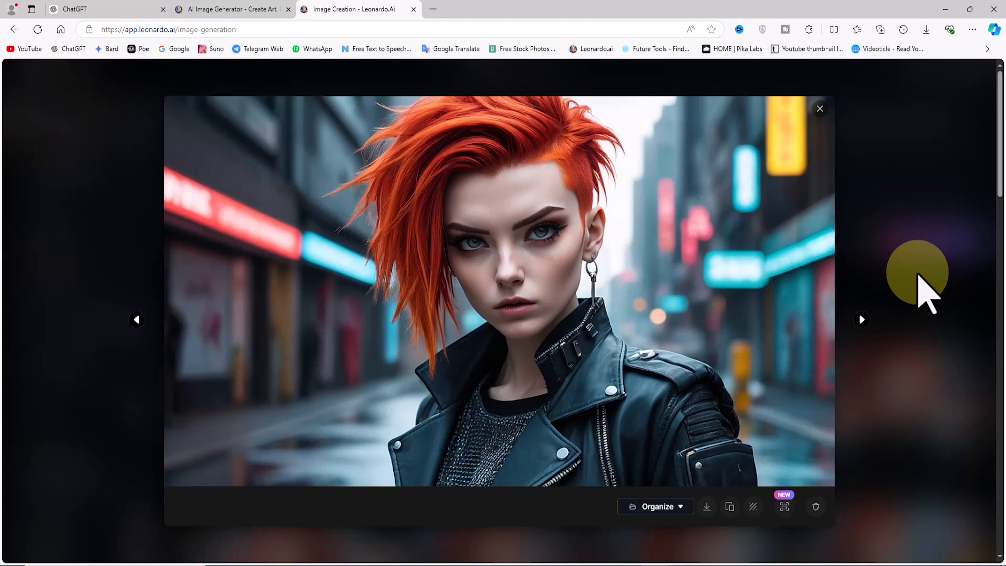
left_click(914, 220)
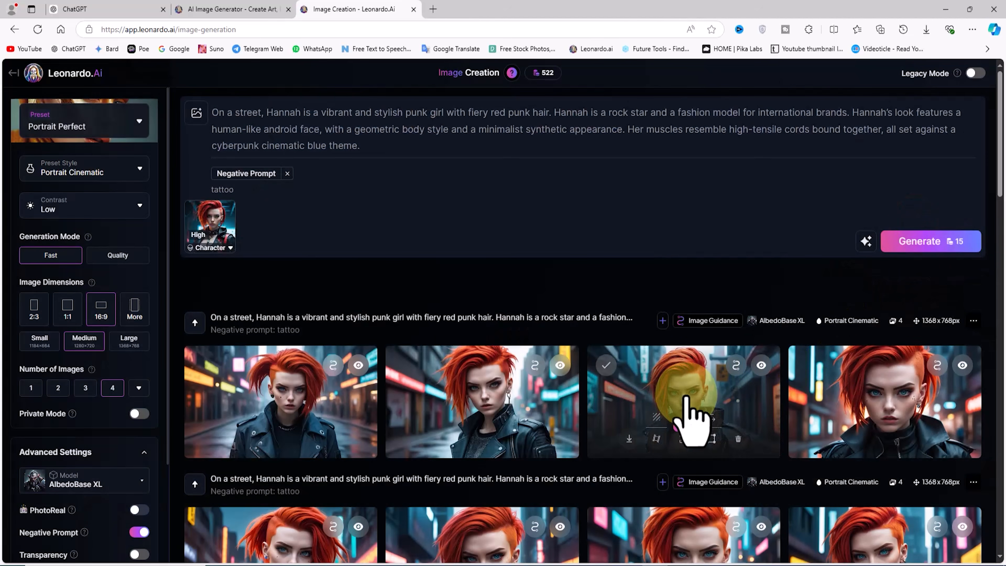